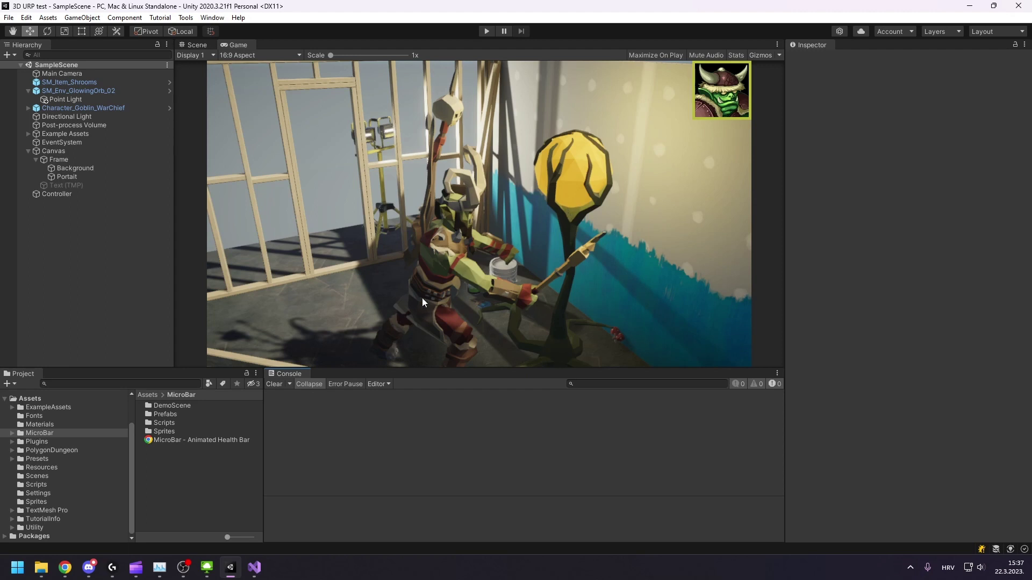
- Select the MicroBar folder, then SM_Env_GlowingOrb_02 to show its components and material
{"action": "left_click", "coordinate": [73, 433]}
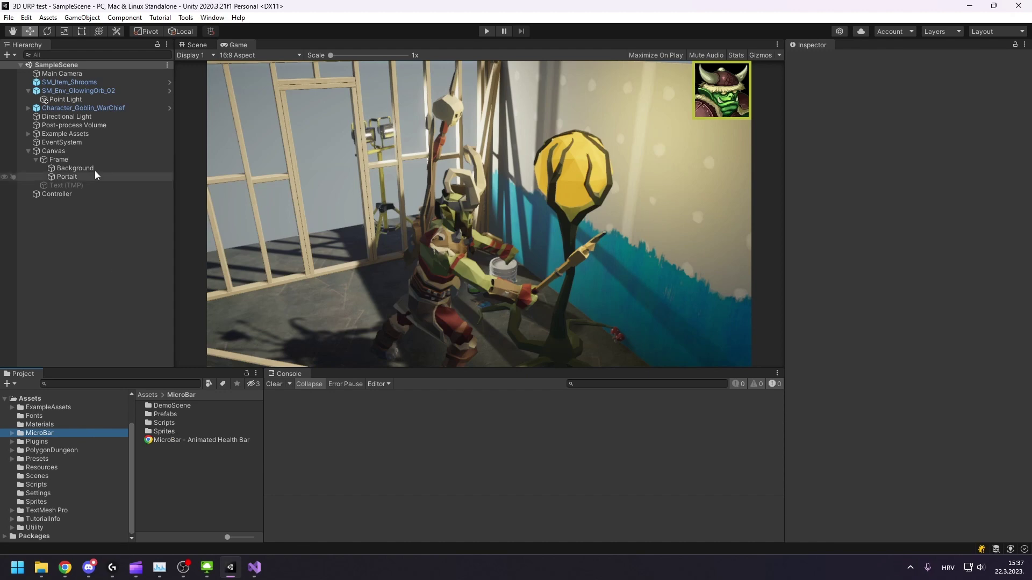
{"action": "left_click", "coordinate": [100, 92]}
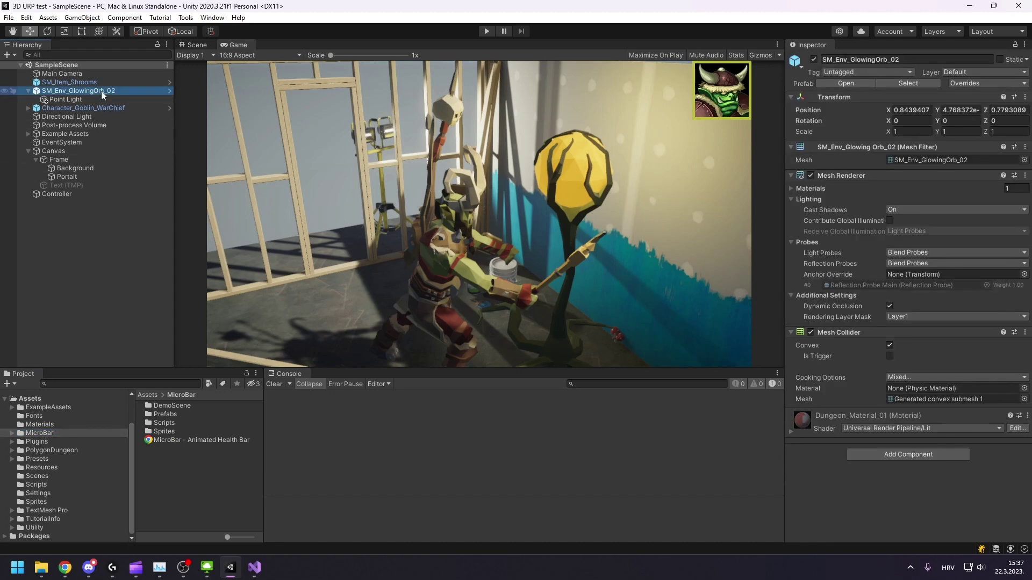
- Add a Microlight SpriteRenderer Health Bar under SM_Env_GlowingOrb_02 and position it above the plant
{"action": "right_click", "coordinate": [100, 91]}
{"action": "mouse_move", "coordinate": [136, 370]}
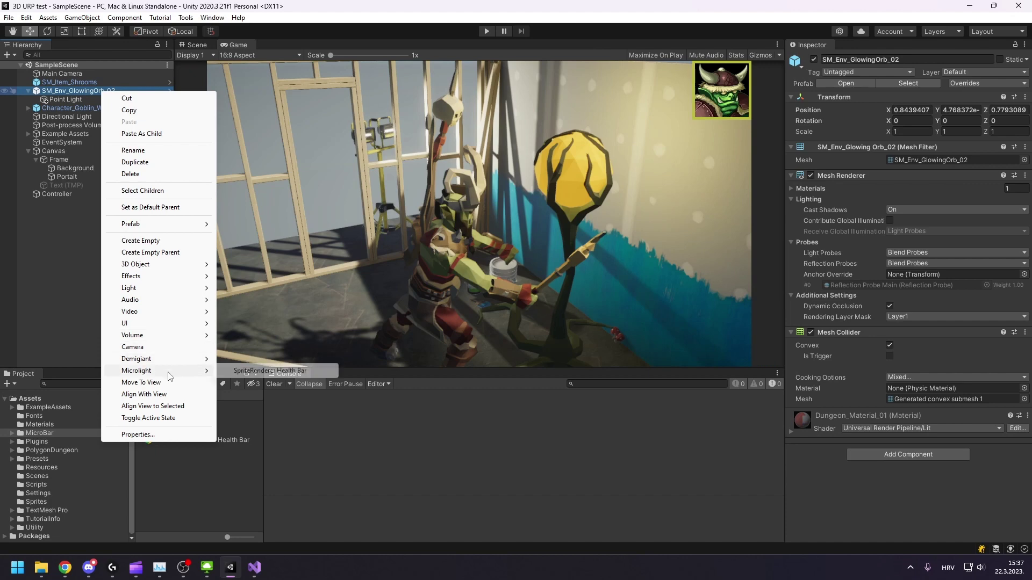
{"action": "left_click", "coordinate": [231, 373]}
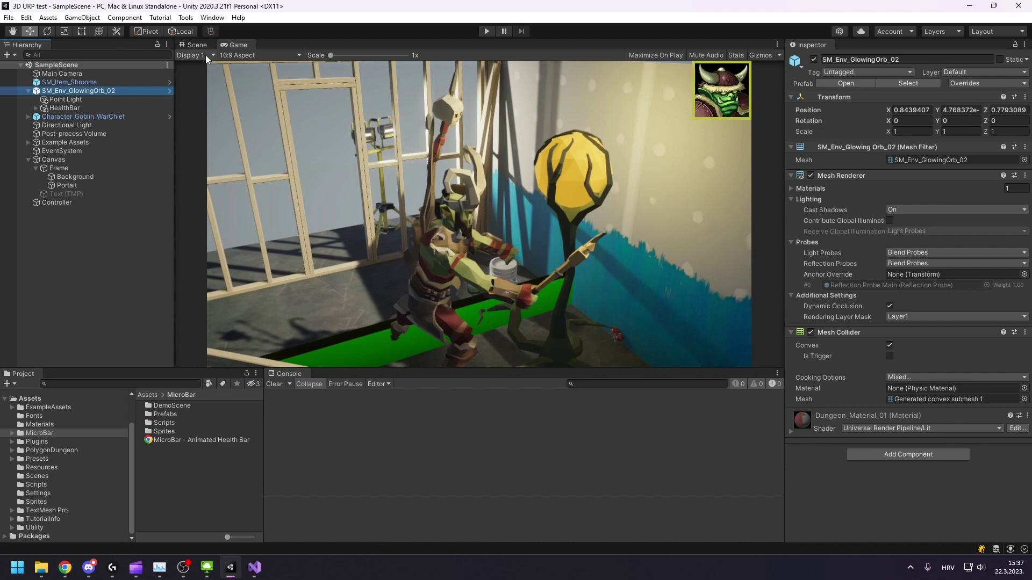
{"action": "left_click", "coordinate": [197, 44]}
{"action": "left_click", "coordinate": [462, 262]}
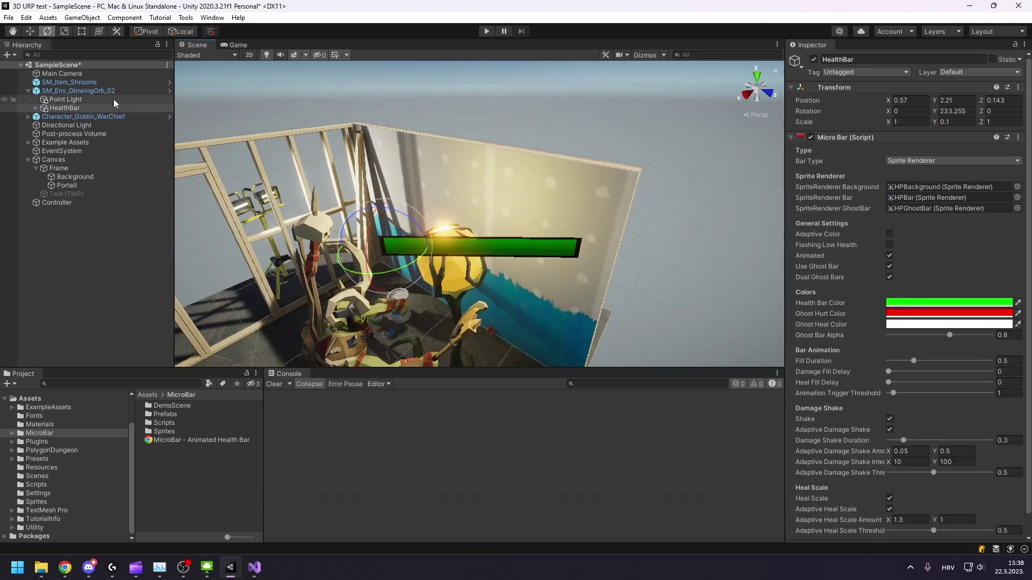
{"action": "left_click", "coordinate": [233, 45]}
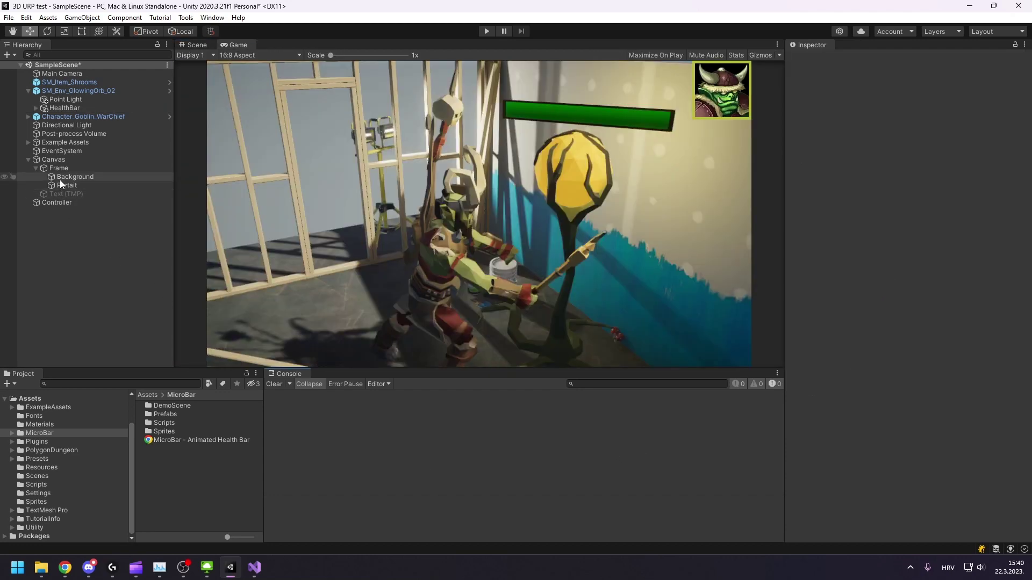
- Add a Microlight UI Image Health Bar under Portait, anchored to stretch along the top
{"action": "left_click", "coordinate": [61, 184]}
{"action": "right_click", "coordinate": [61, 183]}
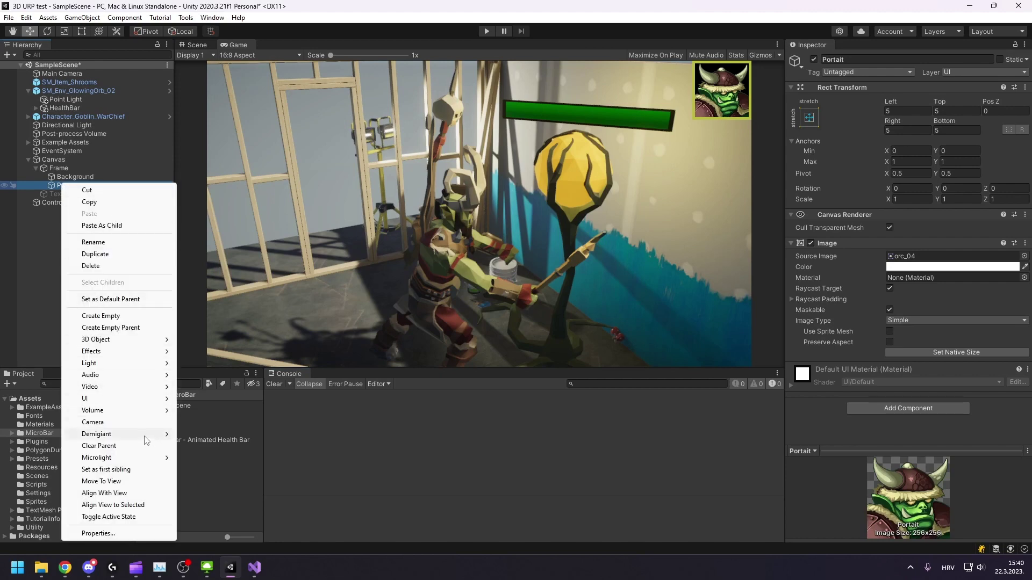
{"action": "mouse_move", "coordinate": [97, 458]}
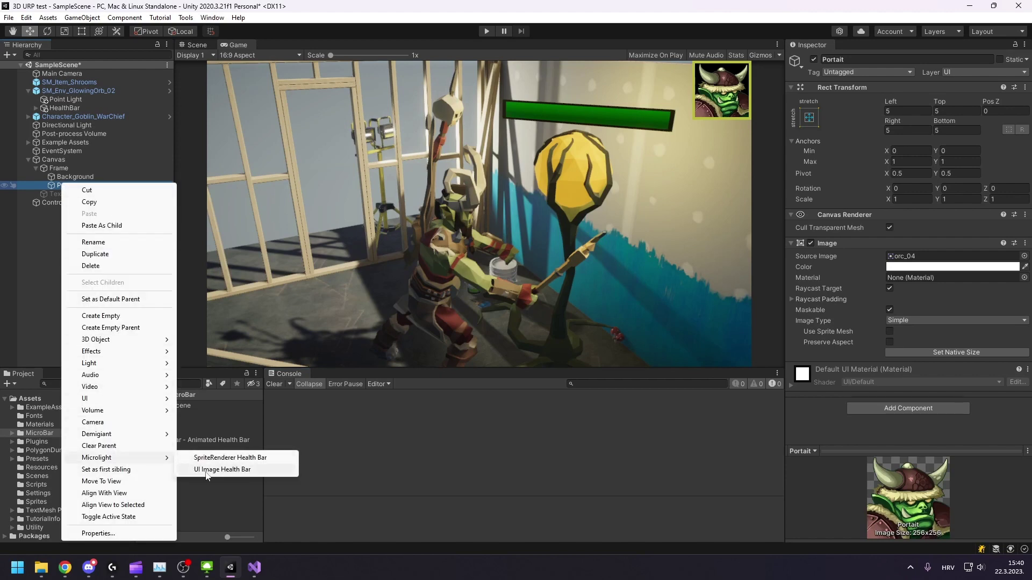
{"action": "left_click", "coordinate": [198, 469]}
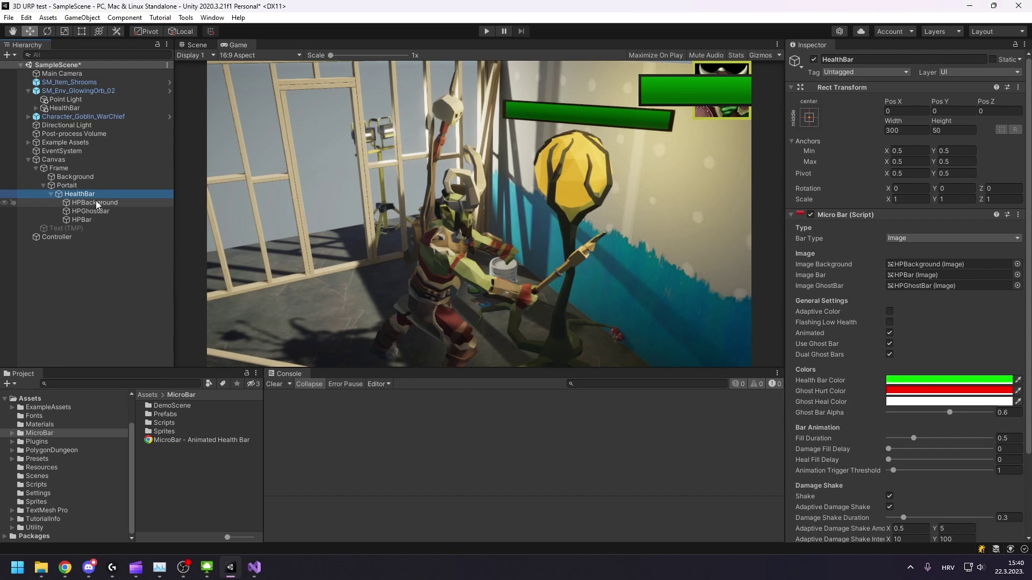
{"action": "left_click", "coordinate": [808, 117]}
{"action": "left_click", "coordinate": [924, 202]}
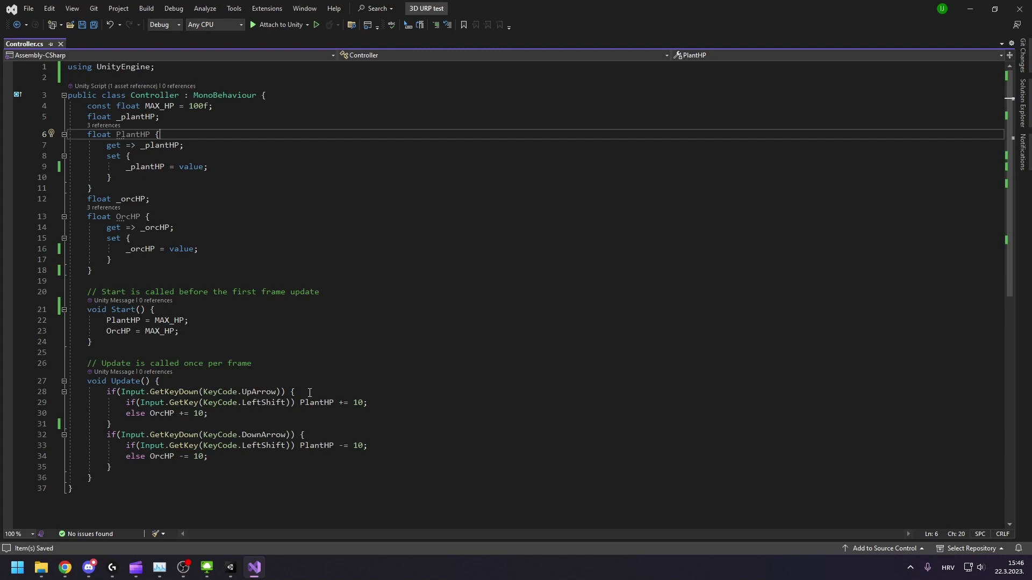
- Add a using Microlight.MicroBar directive to the Controller script
{"action": "left_click", "coordinate": [161, 72]}
{"action": "key", "text": "Return"}
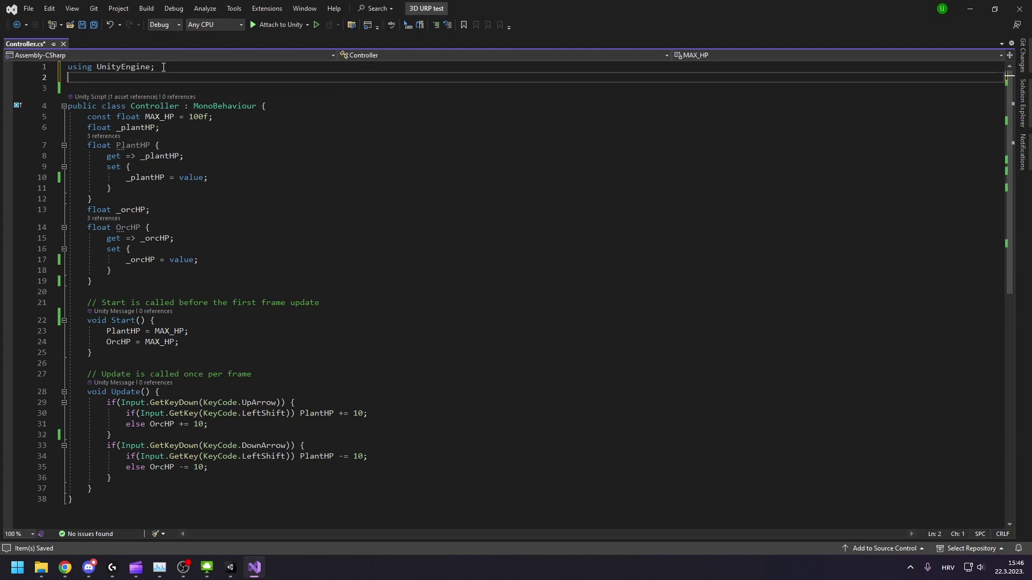
{"action": "type", "text": "using"}
{"action": "key", "text": "Escape"}
{"action": "type", "text": "Mi"}
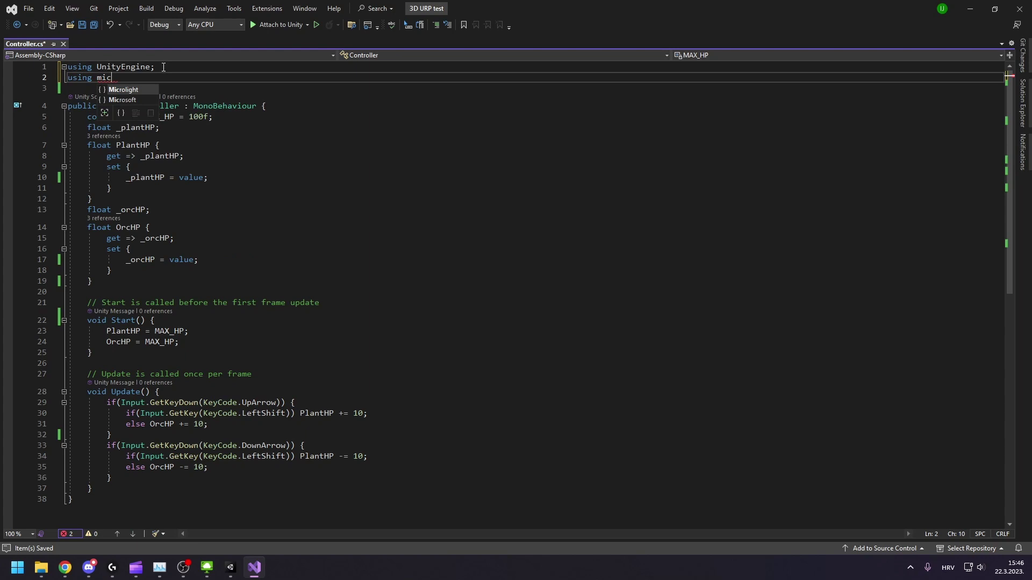
{"action": "key", "text": "Tab"}
{"action": "type", "text": ".Mi"}
{"action": "key", "text": "Tab"}
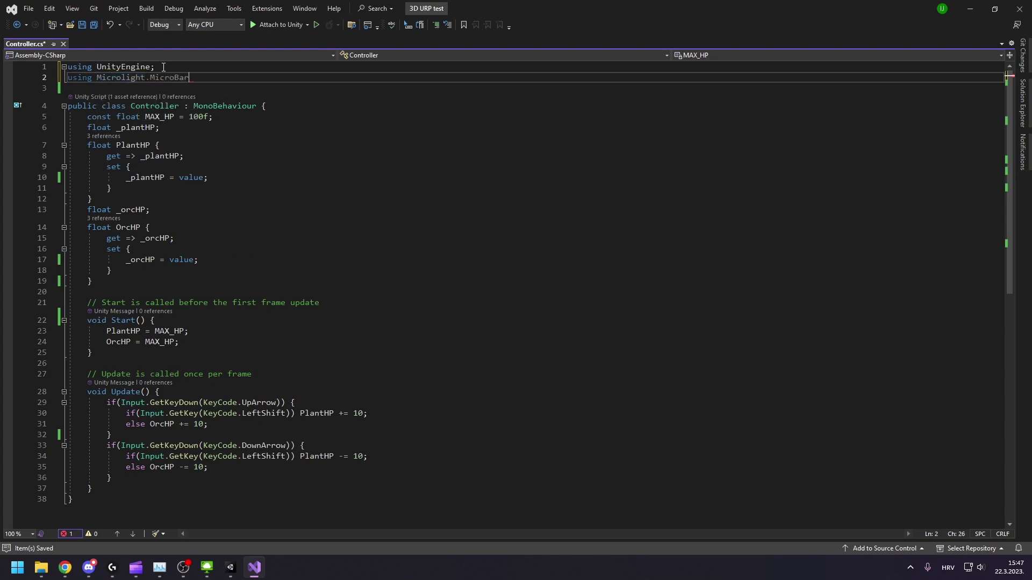
{"action": "type", "text": ";"}
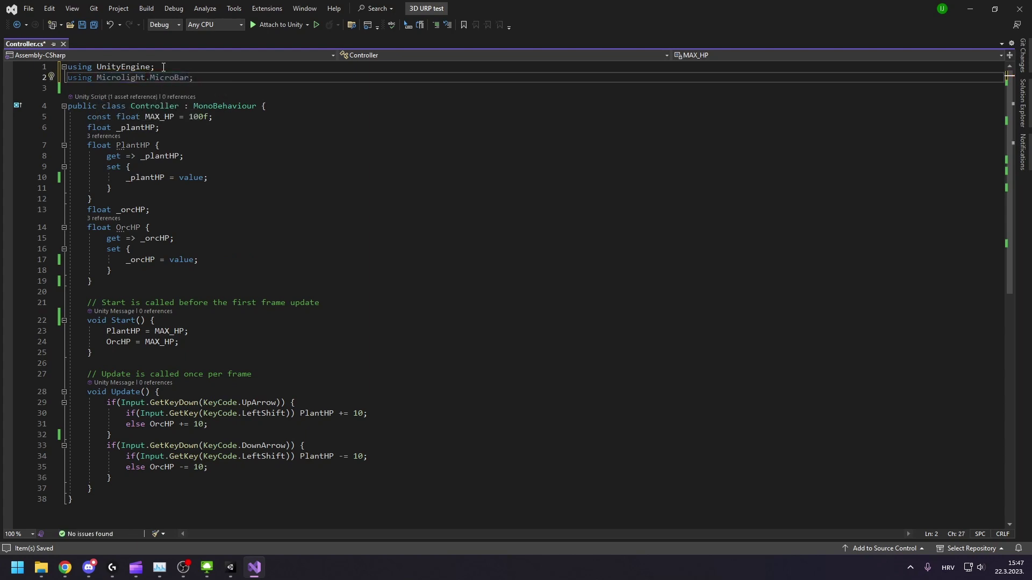
- Declare two [SerializeField] MicroBar fields for the orc and plant health bars
{"action": "left_click", "coordinate": [115, 279]}
{"action": "key", "text": "Return"}
{"action": "key", "text": "Return"}
{"action": "type", "text": "["}
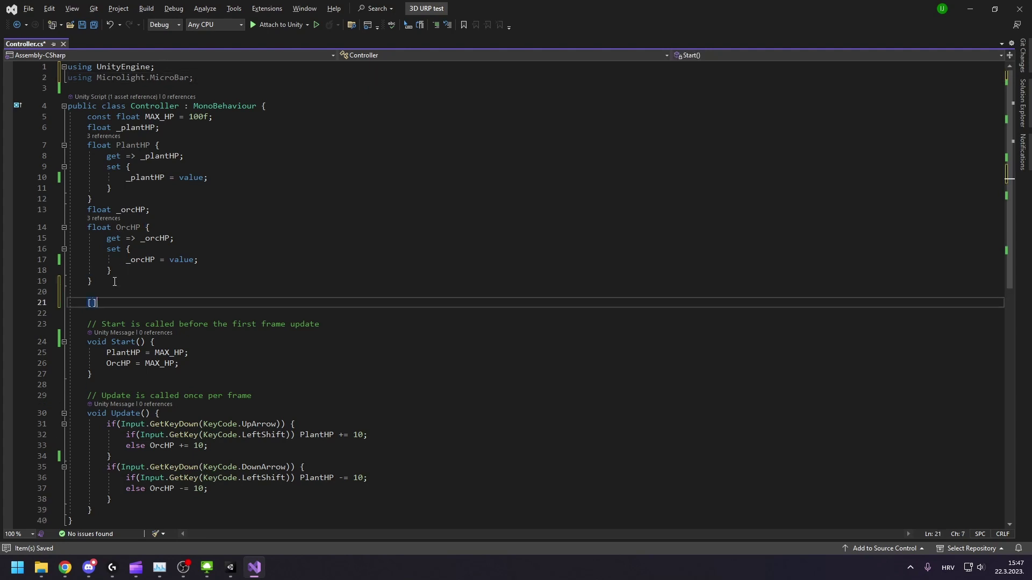
{"action": "type", "text": "Seria"}
{"action": "key", "text": "Tab"}
{"action": "type", "text": "] M"}
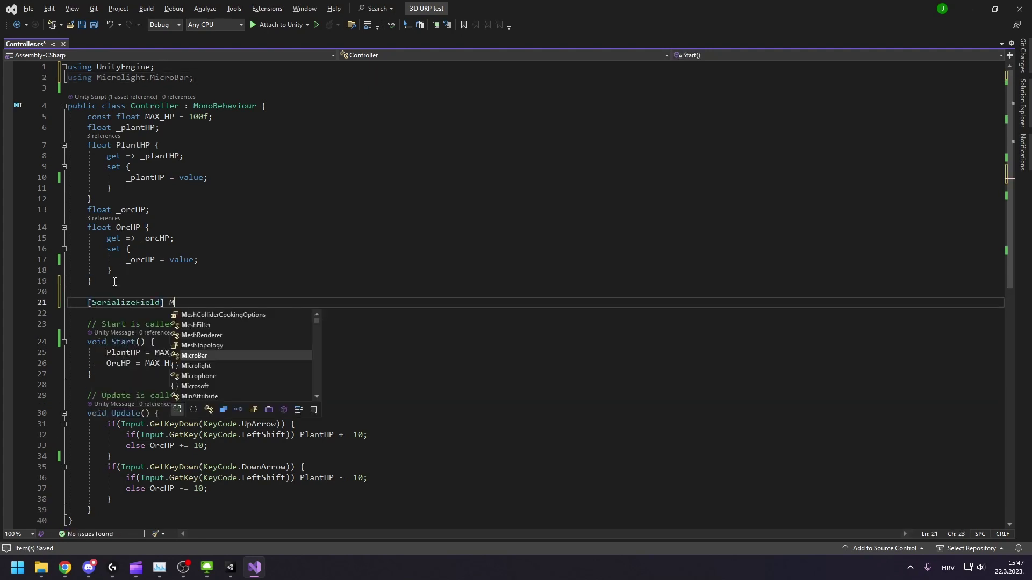
{"action": "type", "text": "ic"}
{"action": "key", "text": "Tab"}
{"action": "type", "text": "_p"}
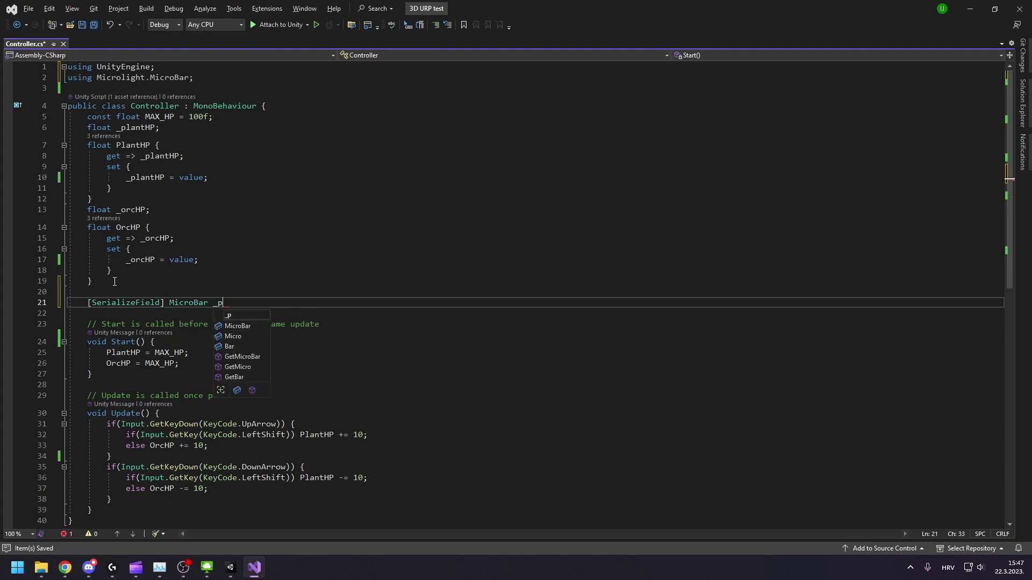
{"action": "key", "text": "BackSpace"}
{"action": "type", "text": "orcHP"}
{"action": "type", "text": "Bar;"}
{"action": "key", "text": "Return"}
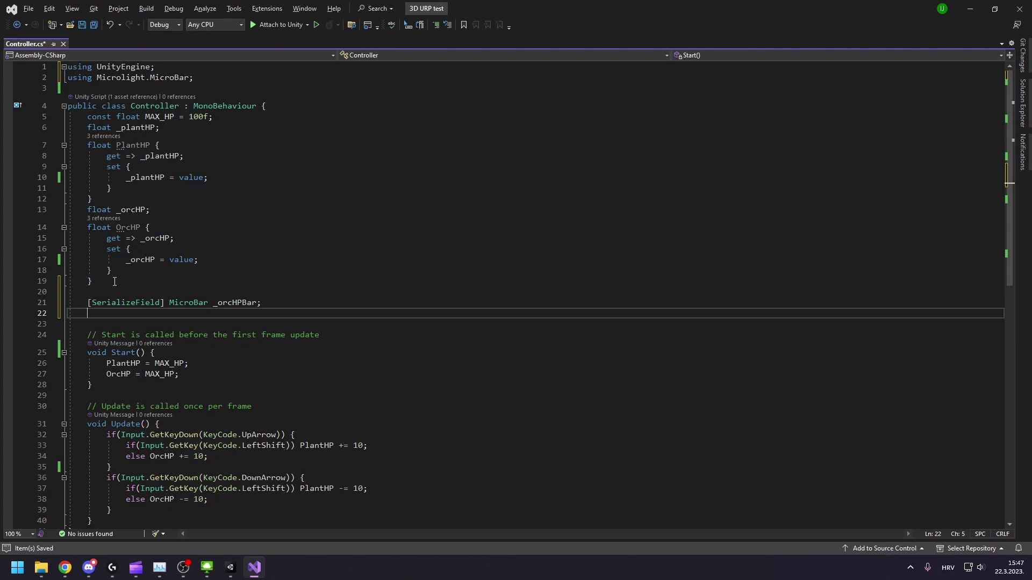
{"action": "type", "text": "[Ser"}
{"action": "key", "text": "Tab"}
{"action": "type", "text": "] "}
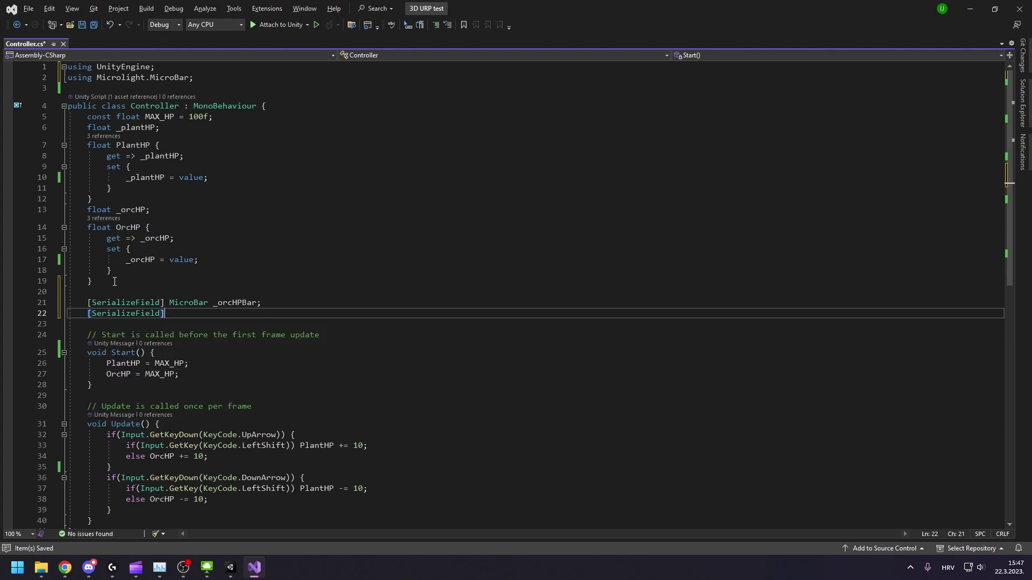
{"action": "type", "text": "Micr"}
{"action": "key", "text": "Tab"}
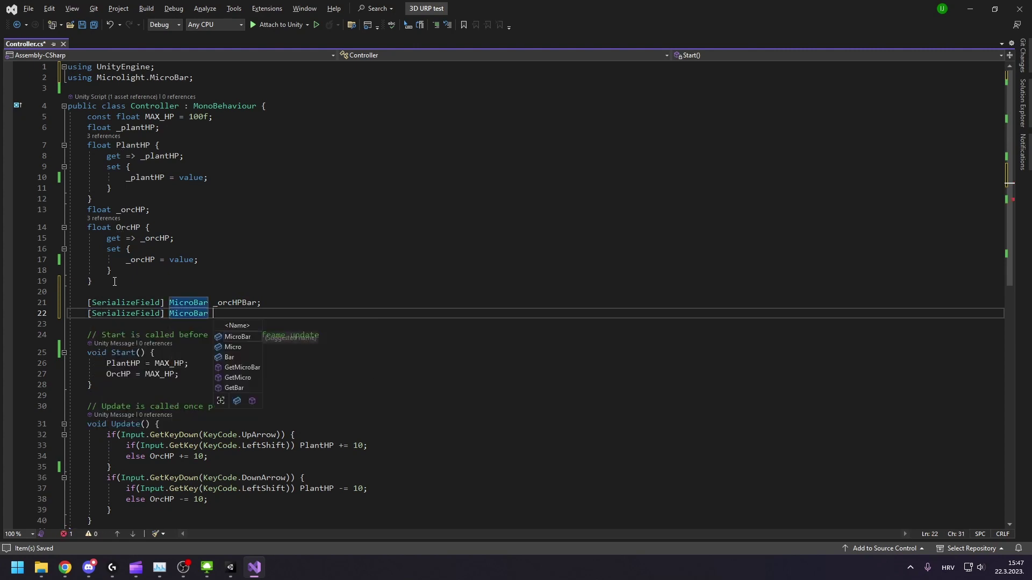
{"action": "type", "text": "_plantP"}
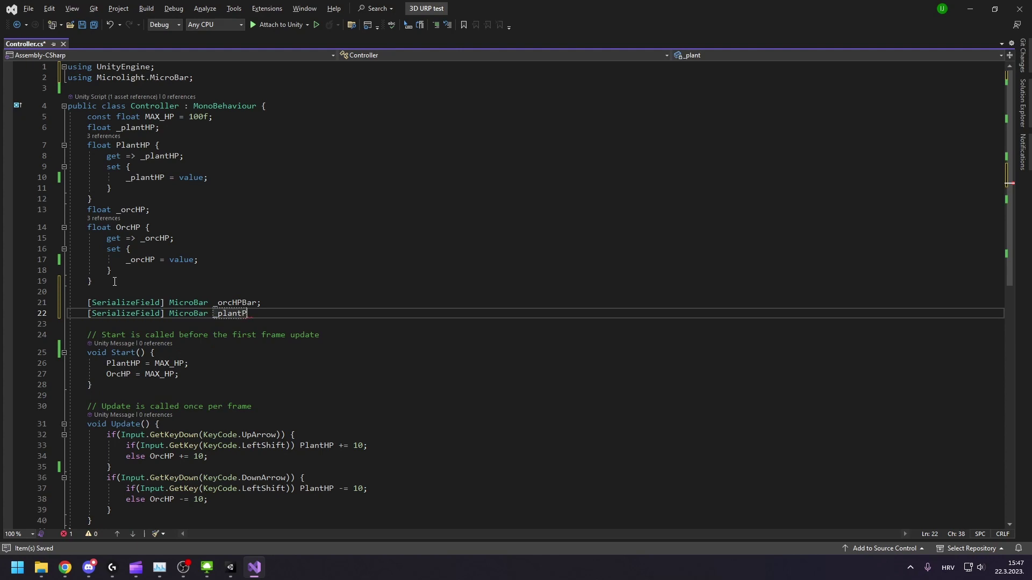
{"action": "key", "text": "BackSpace"}
{"action": "type", "text": "HPBar"}
{"action": "type", "text": ";"}
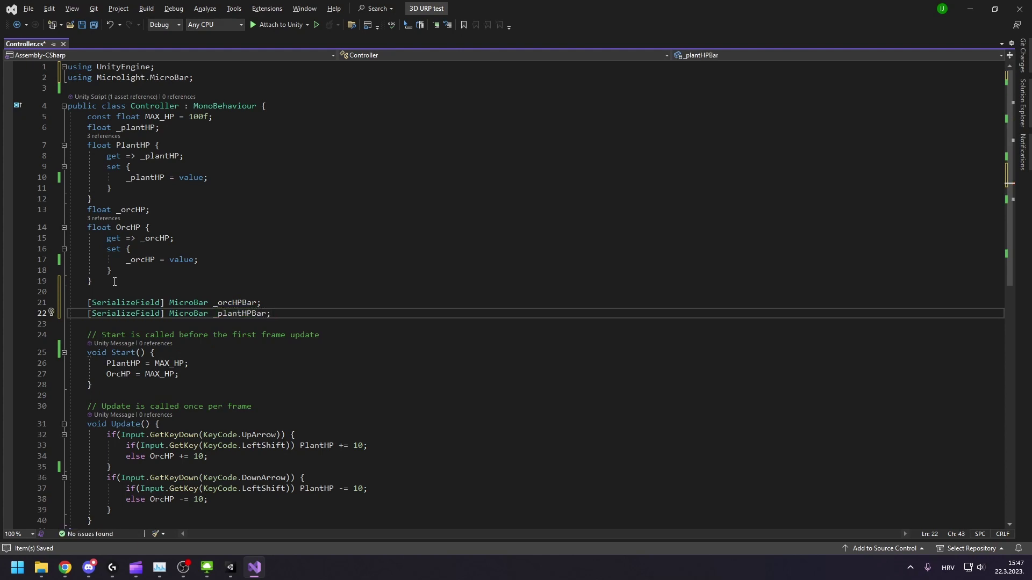
- In Unity, assign HealthBar to the Controller's Orc HP Bar field
{"action": "key", "text": "alt+Tab"}
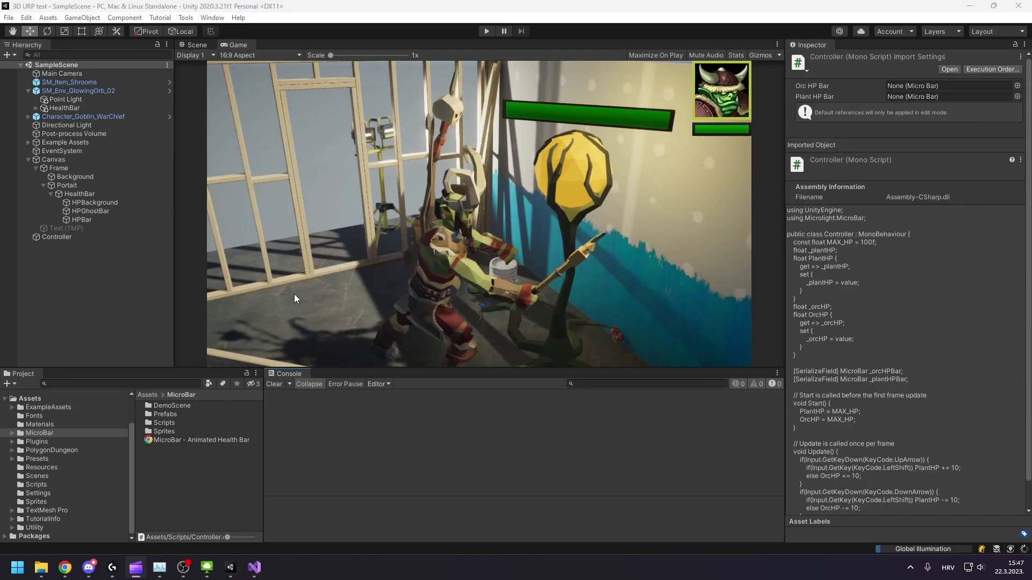
{"action": "left_click", "coordinate": [81, 236]}
{"action": "left_click_drag", "start_coordinate": [81, 194], "coordinate": [927, 161]}
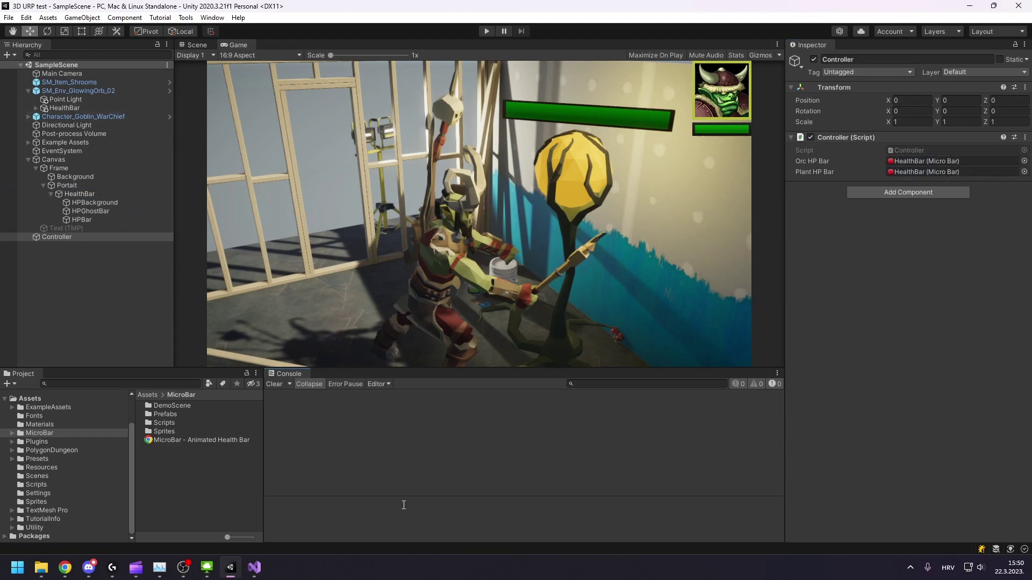
- Add _orcHPBar.Initialize(MAX_HP); at the top of Start()
{"action": "left_click", "coordinate": [254, 567]}
{"action": "left_click", "coordinate": [182, 352]}
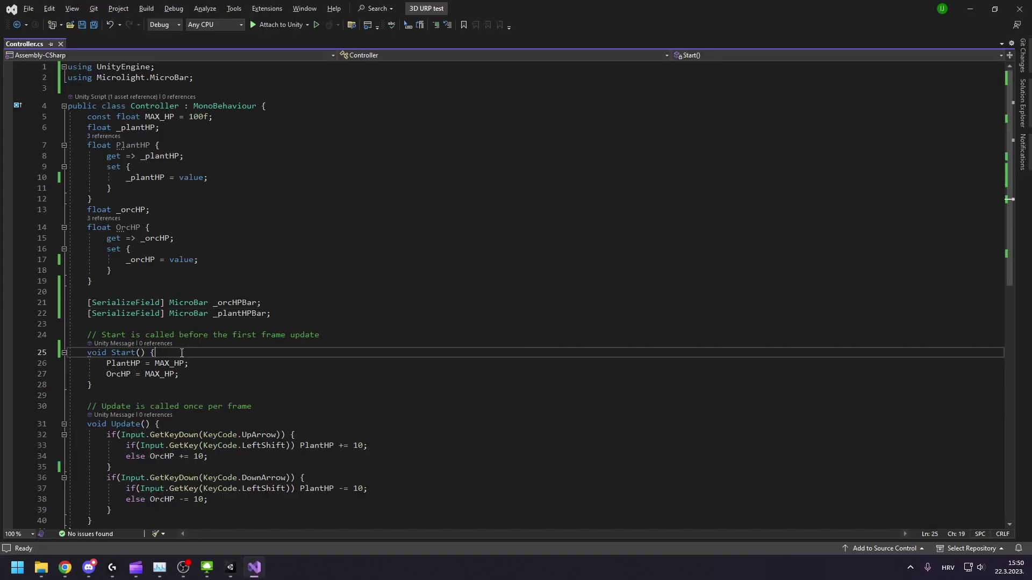
{"action": "key", "text": "Return"}
{"action": "type", "text": "_or"}
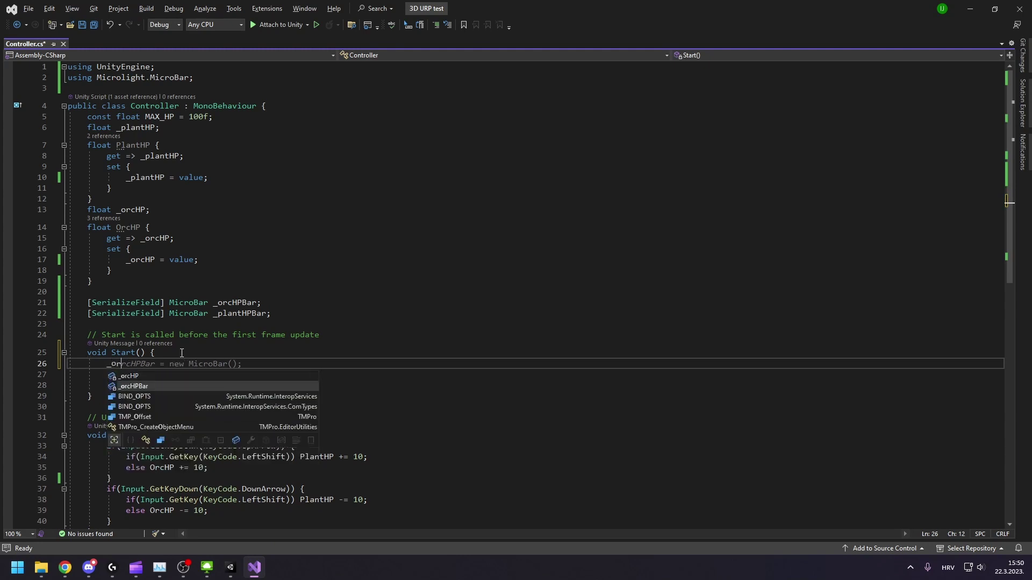
{"action": "type", "text": "cHPBar."}
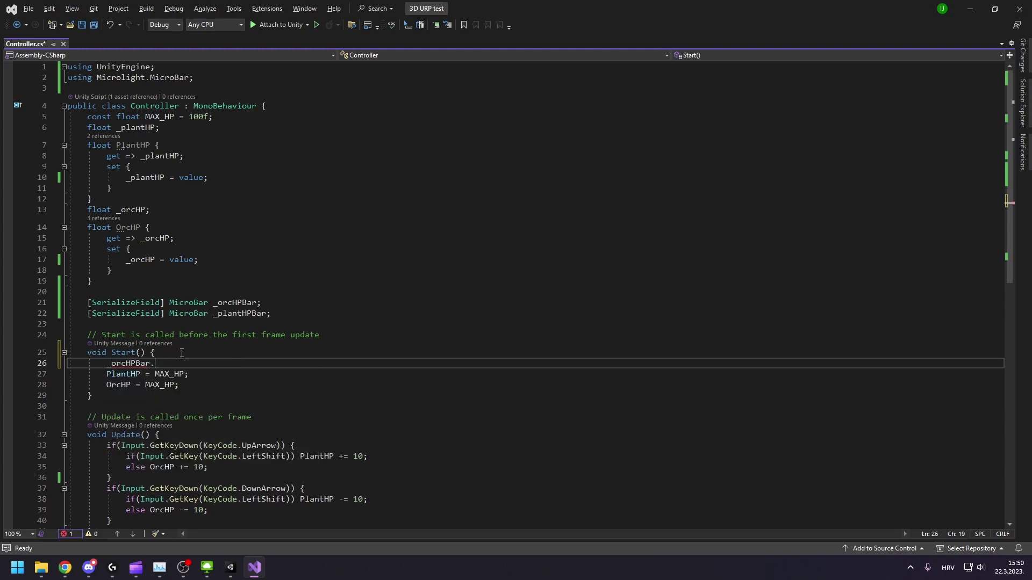
{"action": "type", "text": "in"}
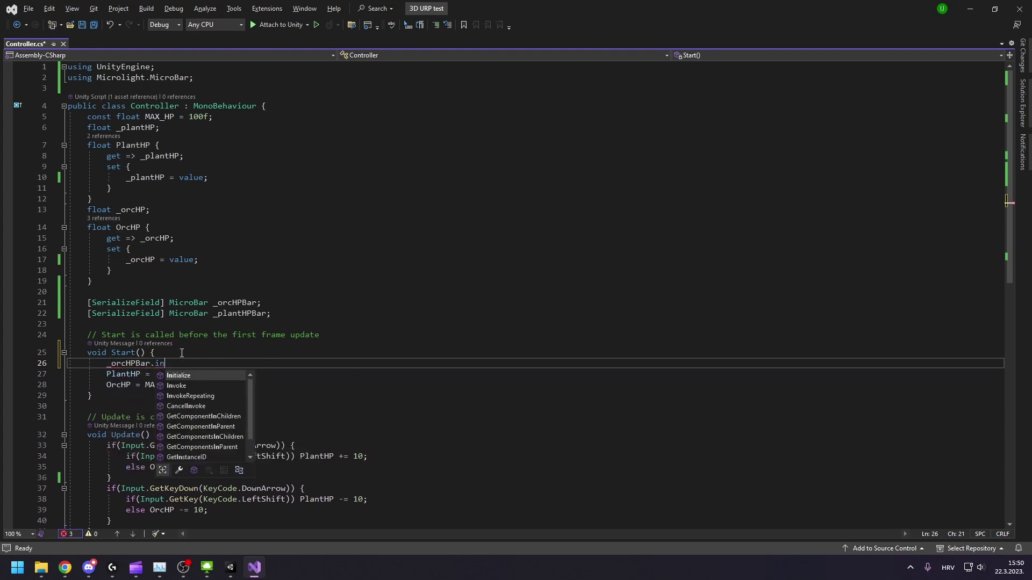
{"action": "key", "text": "Tab"}
{"action": "type", "text": "();"}
{"action": "key", "text": "Left"}
{"action": "key", "text": "Left"}
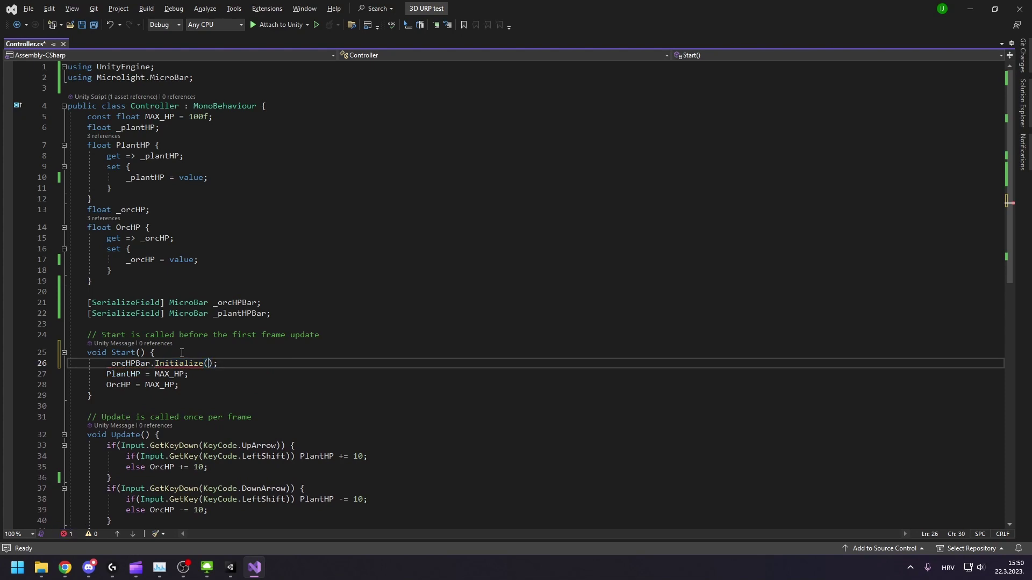
{"action": "type", "text": "Max"}
{"action": "key", "text": "Tab"}
- Add _plantHPBar.Initialize(MAX_HP); alongside it and save the script
{"action": "key", "text": "End"}
{"action": "key", "text": "Return"}
{"action": "key", "text": "Return"}
{"action": "key", "text": "Up"}
{"action": "type", "text": "_"}
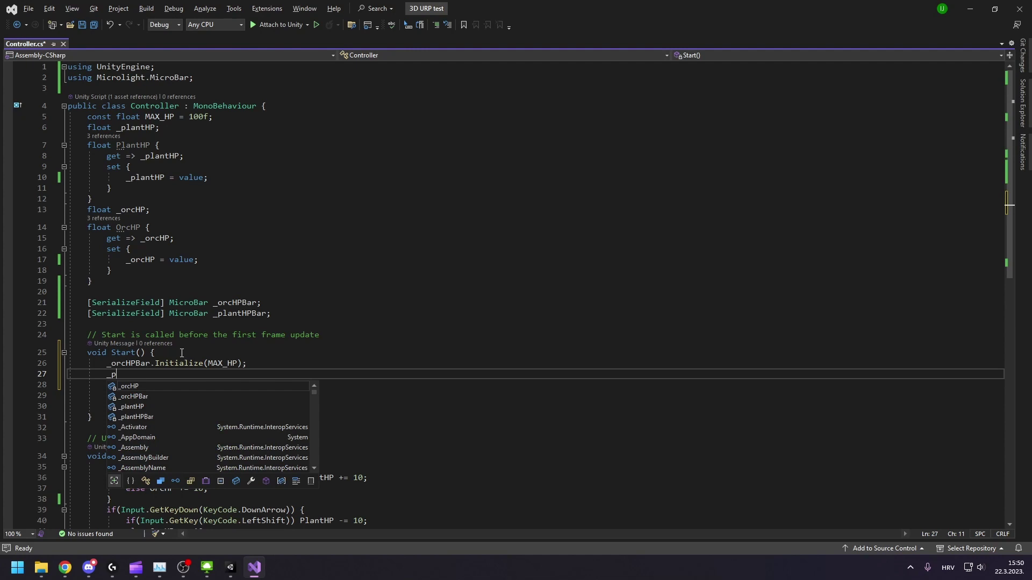
{"action": "type", "text": "p"}
{"action": "key", "text": "Tab"}
{"action": "type", "text": ".I"}
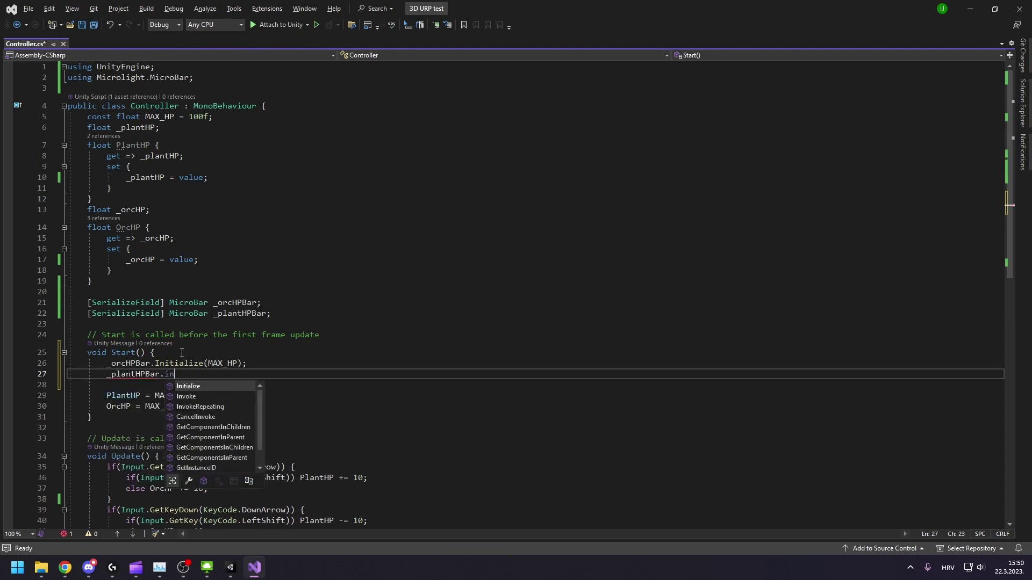
{"action": "key", "text": "Tab"}
{"action": "type", "text": "();"}
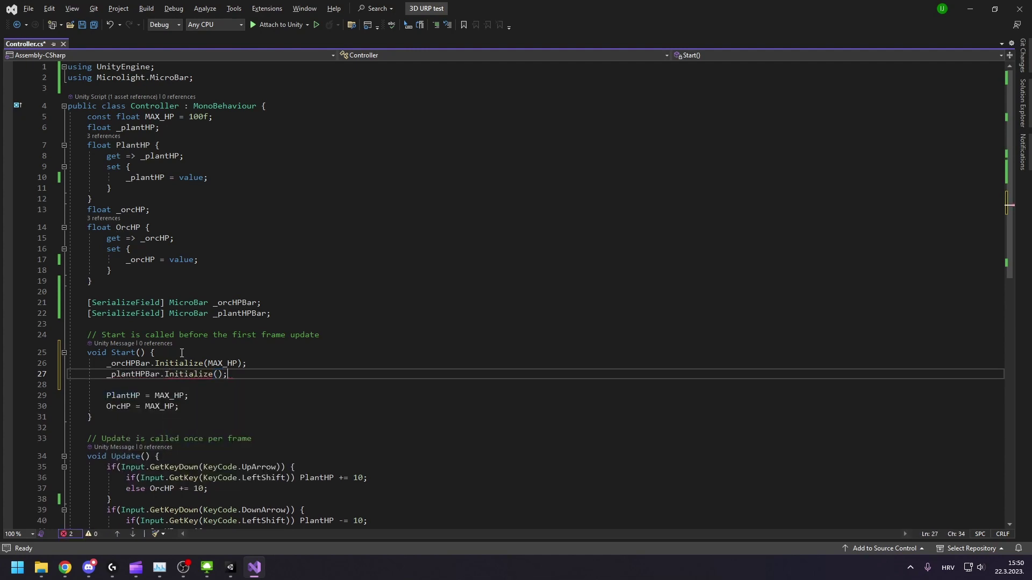
{"action": "key", "text": "Left"}
{"action": "key", "text": "Left"}
{"action": "type", "text": "Max"}
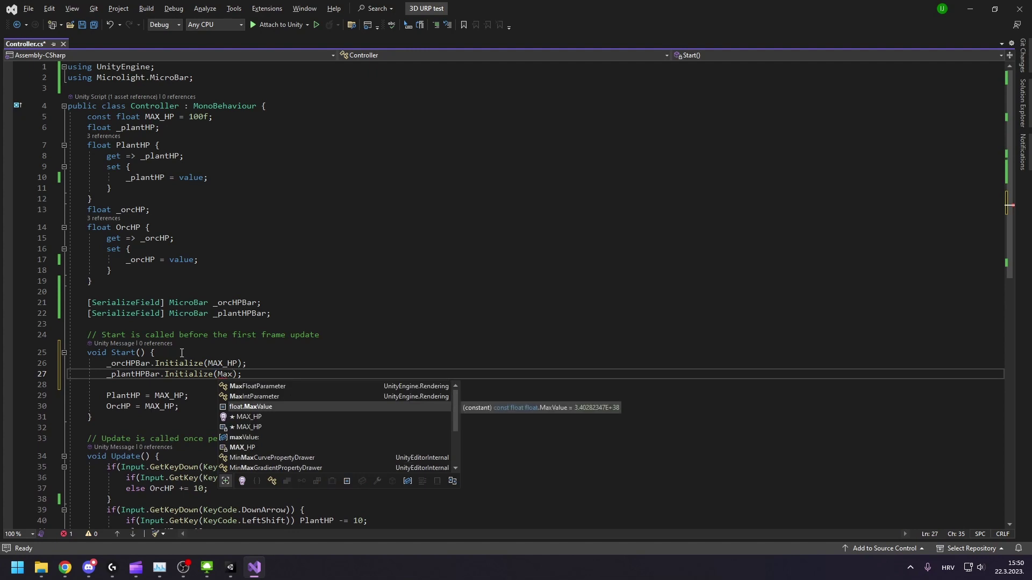
{"action": "key", "text": "Down"}
{"action": "key", "text": "Tab"}
{"action": "key", "text": "ctrl+s"}
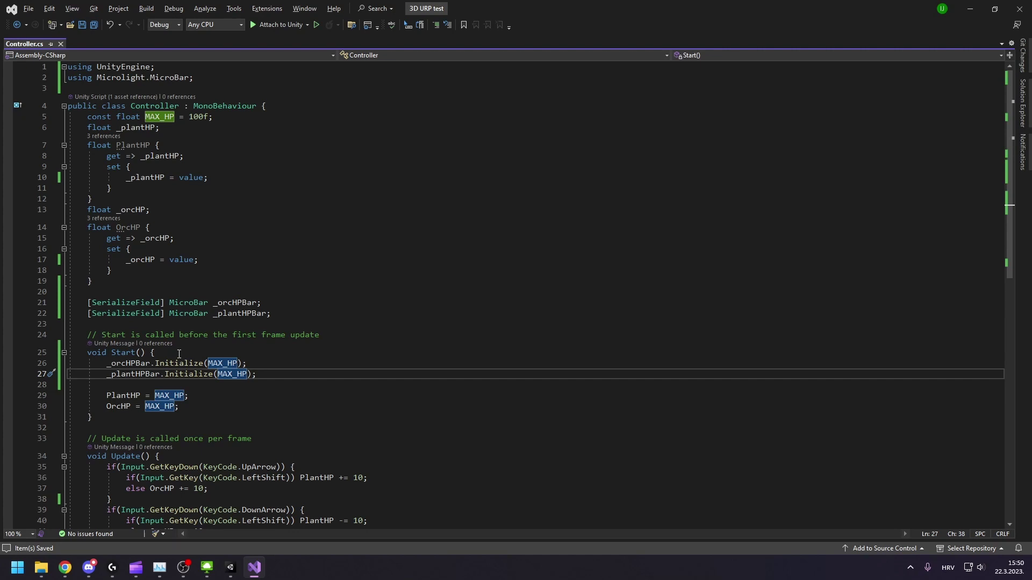
- Add _plantHPBar.UpdateHealthBar(_plantHP); to the PlantHP setter
{"action": "left_click", "coordinate": [225, 176]}
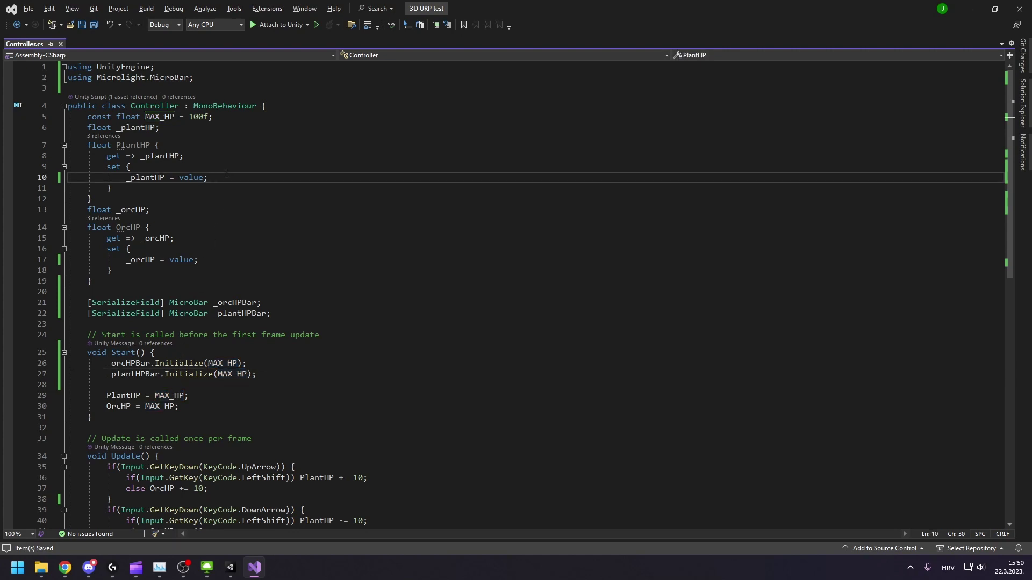
{"action": "key", "text": "Return"}
{"action": "type", "text": "_"}
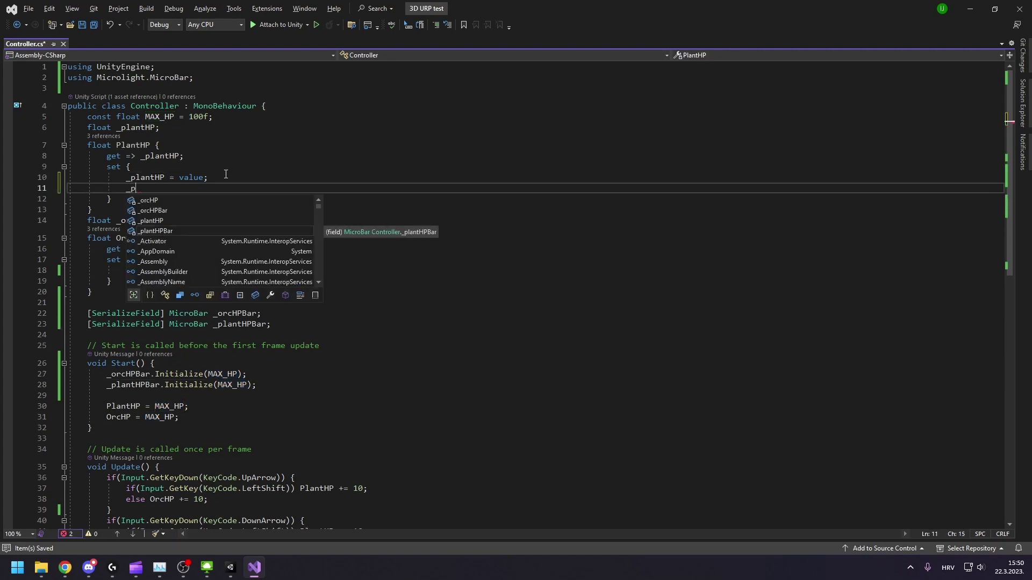
{"action": "type", "text": "pl"}
{"action": "key", "text": "Tab"}
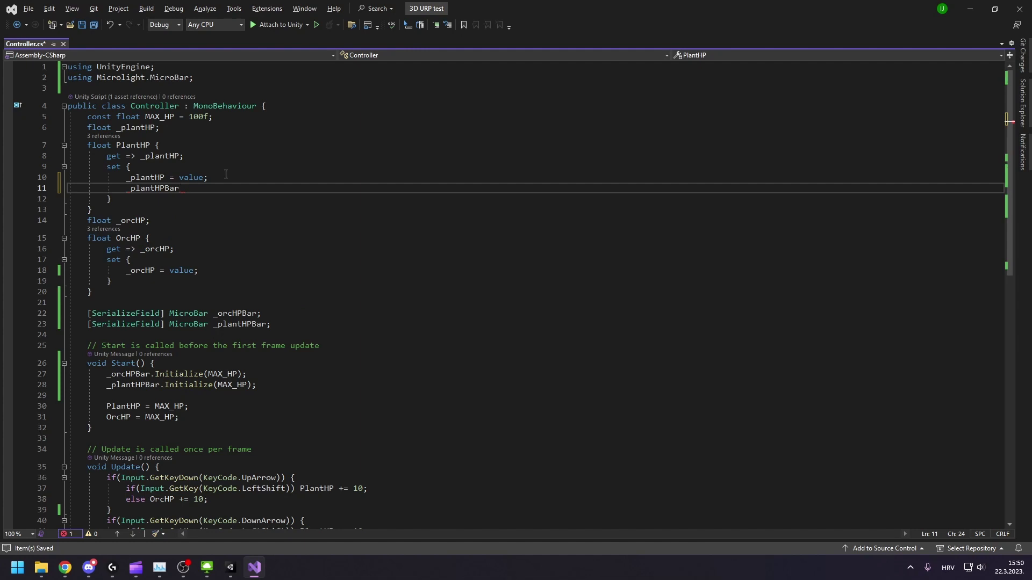
{"action": "type", "text": ".upda"}
{"action": "key", "text": "Tab"}
{"action": "type", "text": "()"}
{"action": "type", "text": ";"}
{"action": "key", "text": "Left"}
{"action": "key", "text": "Left"}
{"action": "type", "text": "_"}
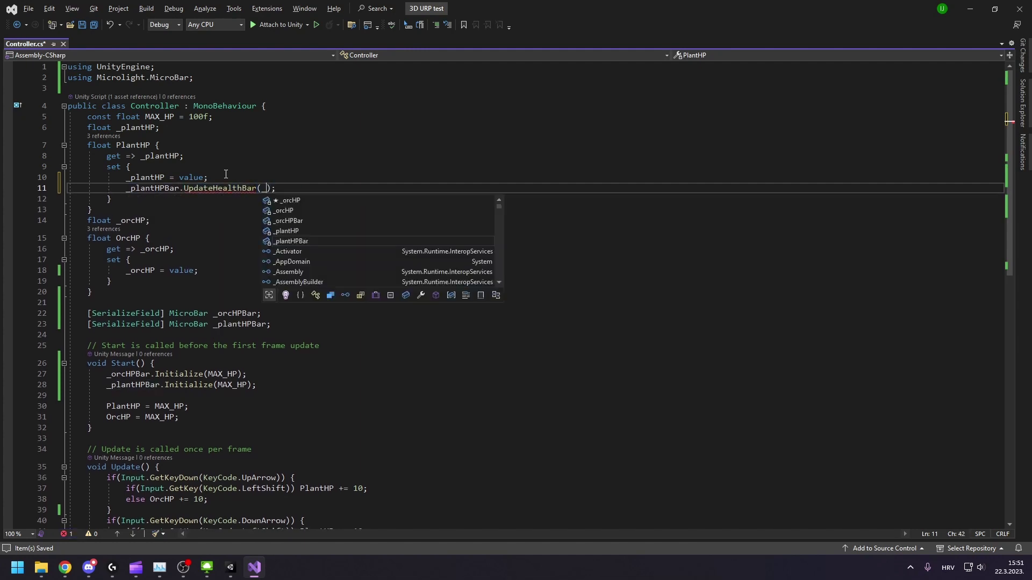
{"action": "type", "text": "pla"}
{"action": "key", "text": "Tab"}
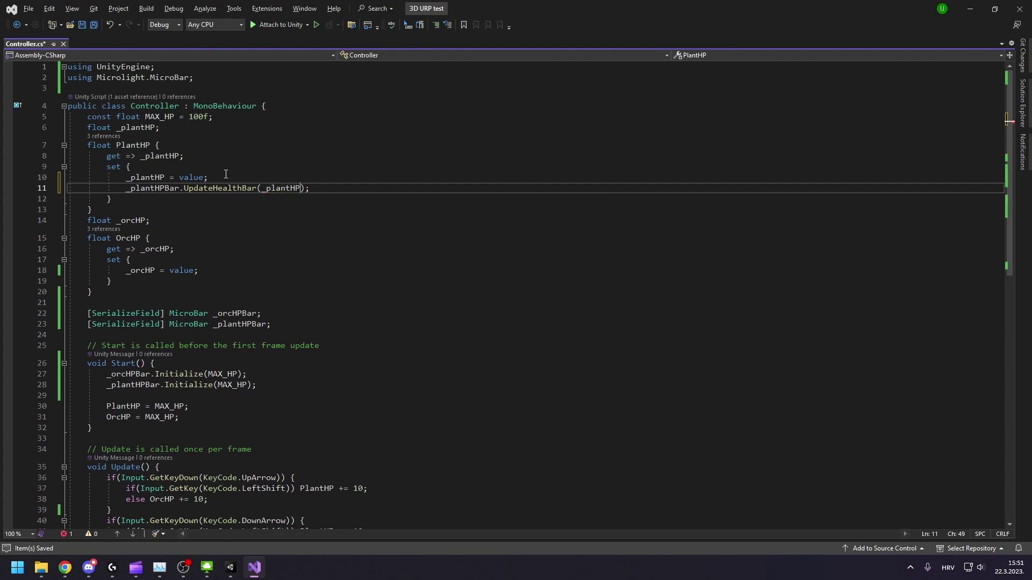
- Add _orcHPBar.UpdateHealthBar(_orcHP); to the OrcHP setter and save the script
{"action": "key", "text": "Down"}
{"action": "key", "text": "Down"}
{"action": "key", "text": "Down"}
{"action": "key", "text": "Down"}
{"action": "key", "text": "Down"}
{"action": "key", "text": "Down"}
{"action": "key", "text": "Down"}
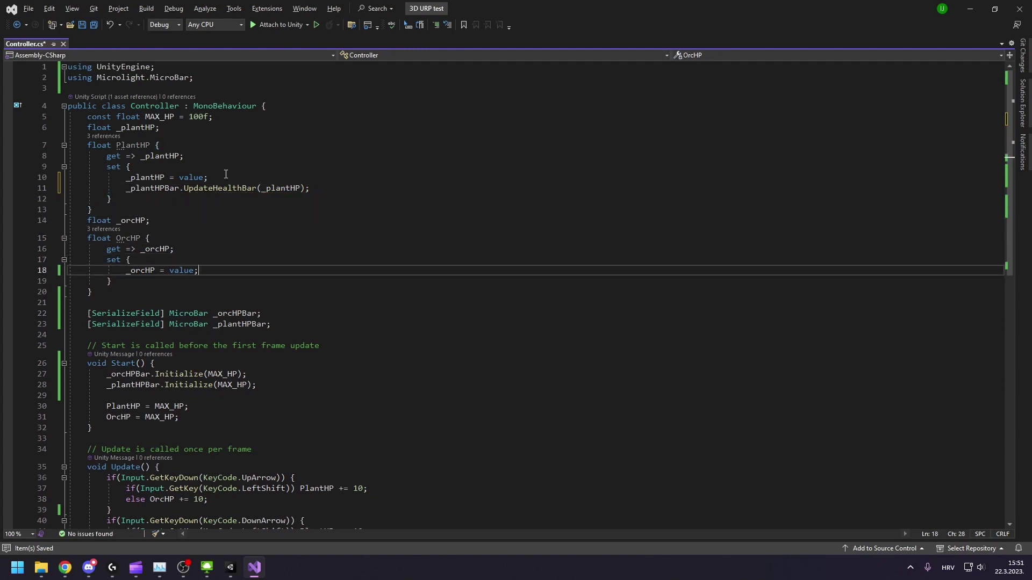
{"action": "key", "text": "End"}
{"action": "key", "text": "Return"}
{"action": "type", "text": "_orc"}
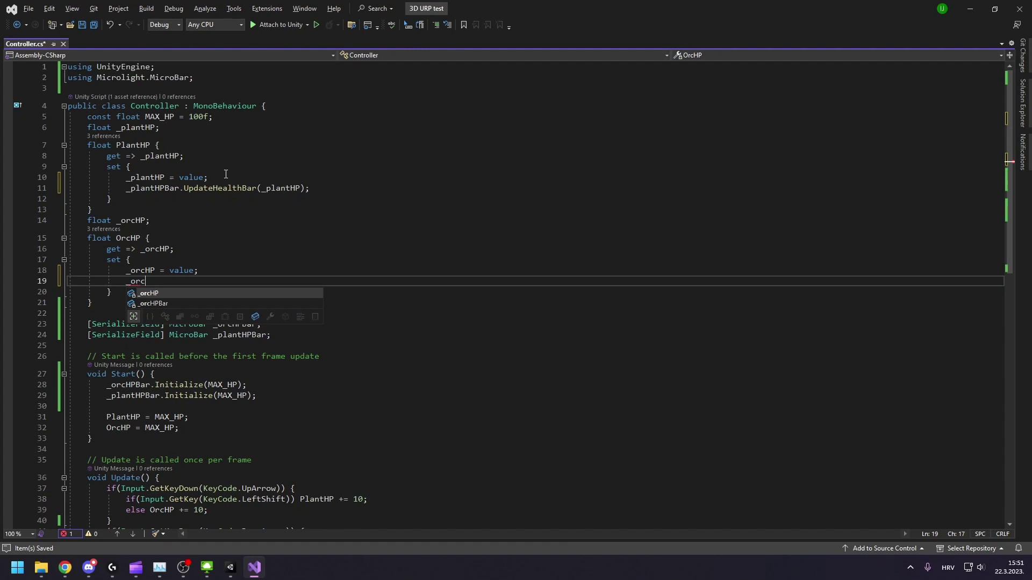
{"action": "type", "text": "HP"}
{"action": "key", "text": "Tab"}
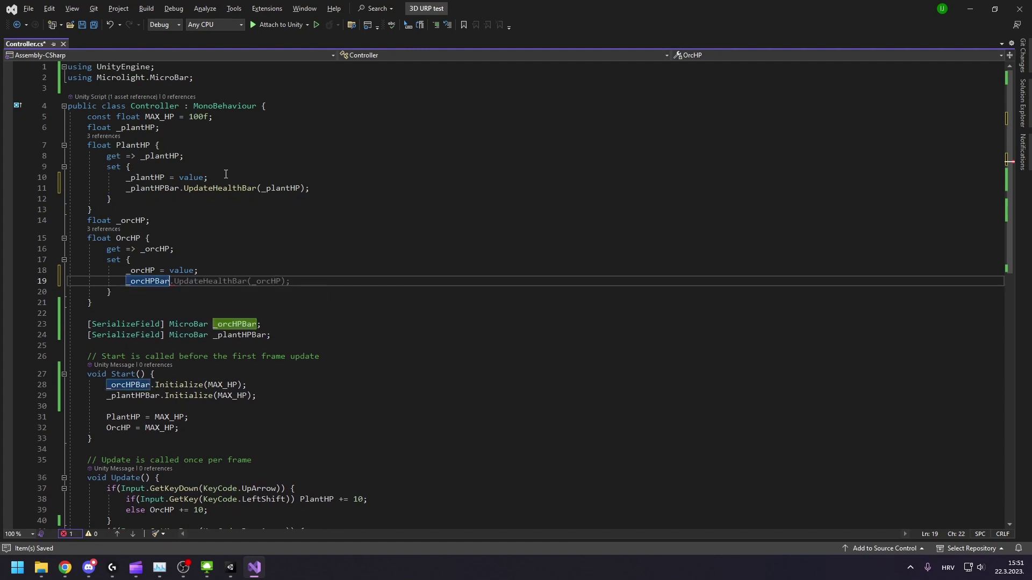
{"action": "key", "text": "Tab"}
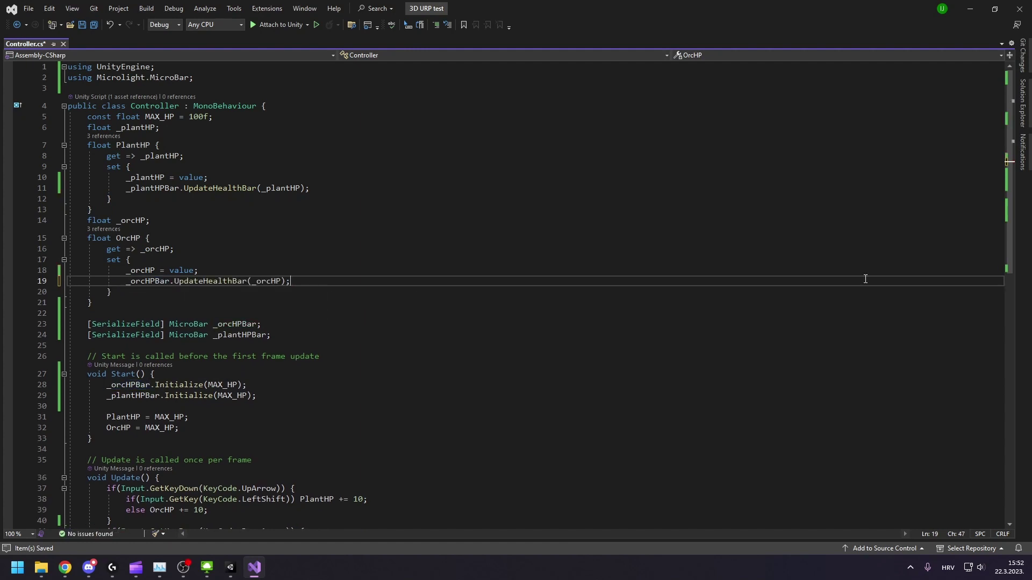
{"action": "key", "text": "ctrl+s"}
{"action": "left_click", "coordinate": [238, 569]}
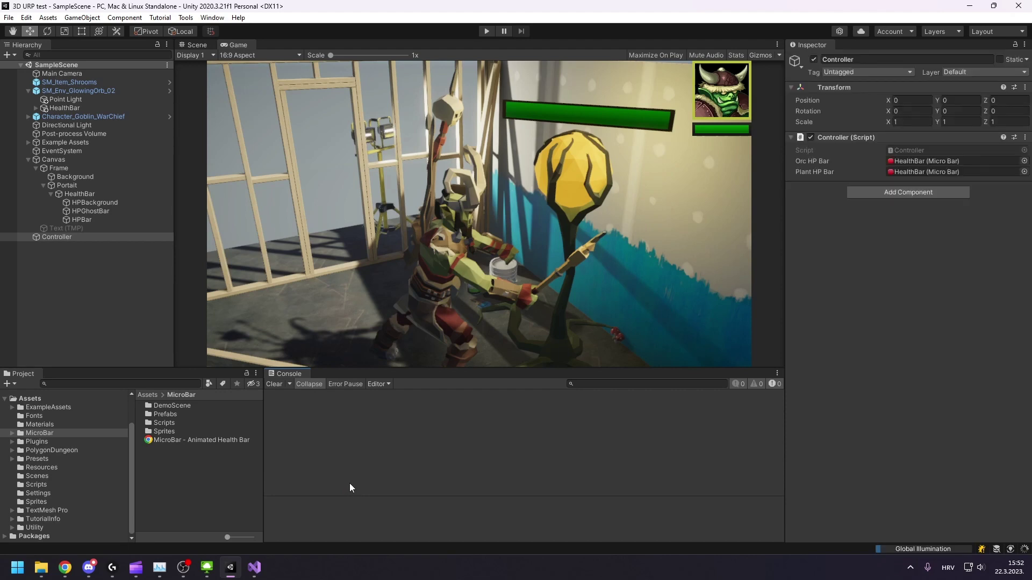
{"action": "left_click", "coordinate": [484, 32]}
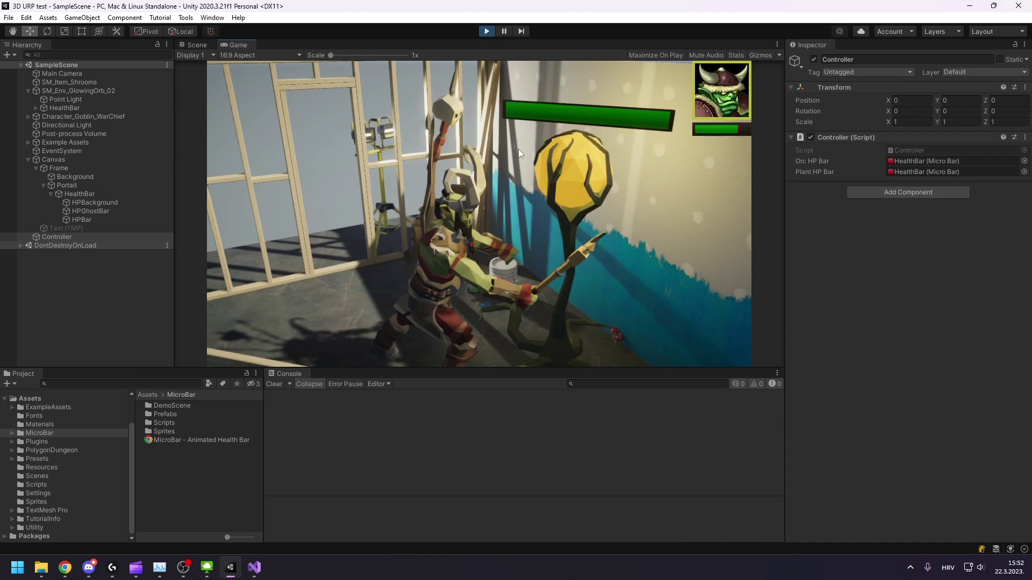
{"action": "key", "text": "space"}
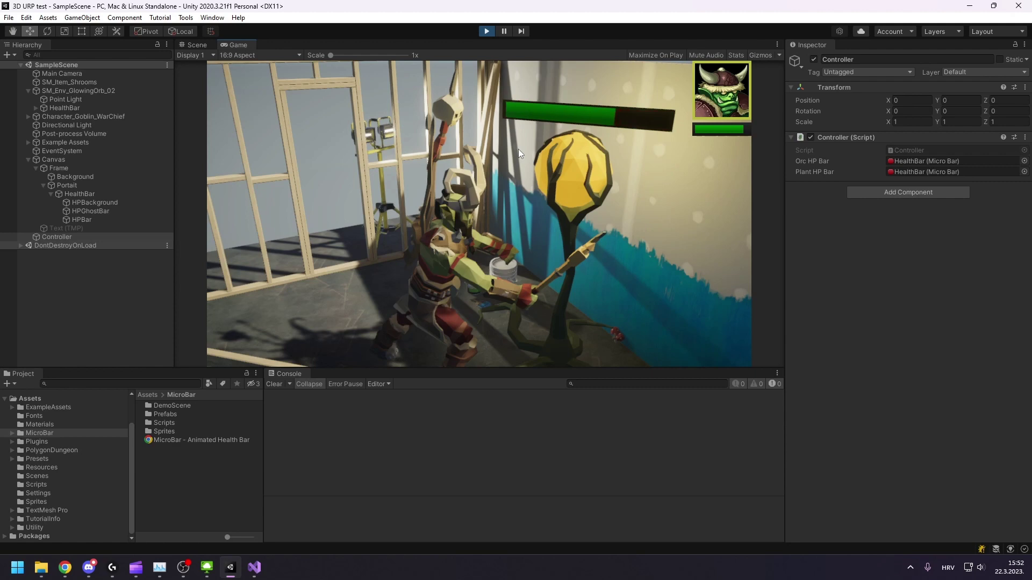
{"action": "key", "text": "space"}
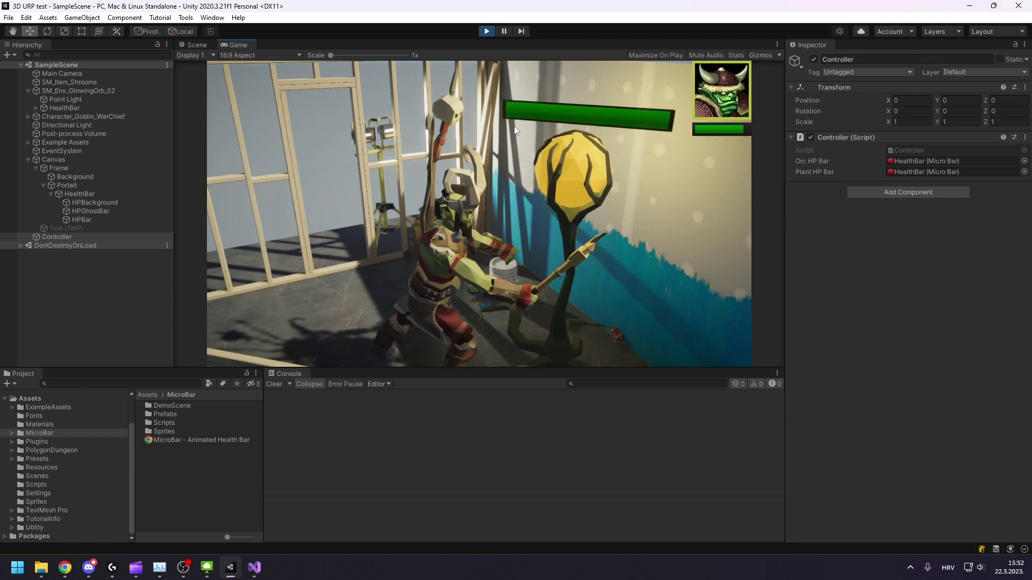
{"action": "left_click", "coordinate": [490, 32]}
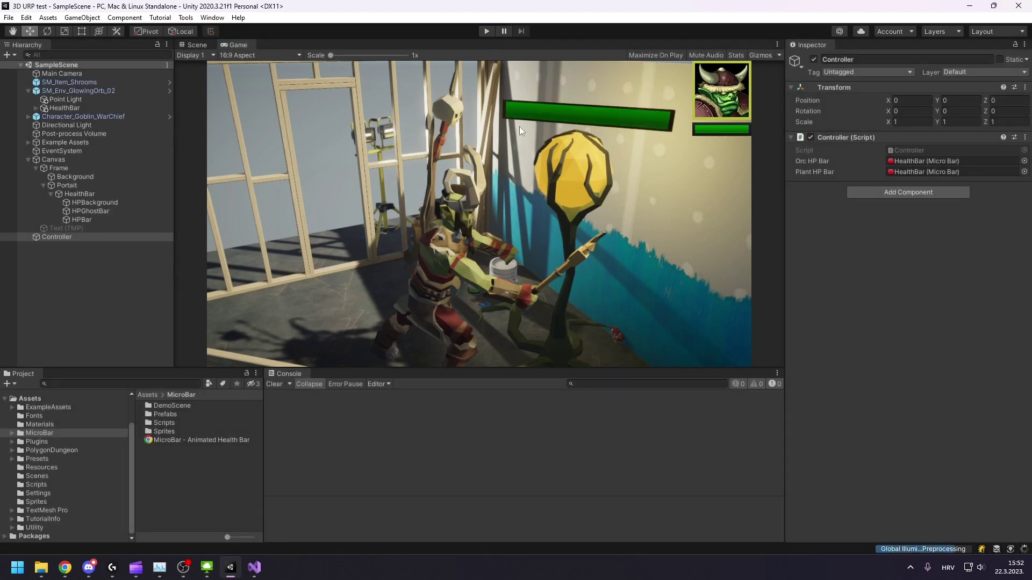
- Enable Flashing Low Health, Use Ghost Bar and Dual Ghost Bars, with an orange ghost hurt colour
{"action": "double_click", "coordinate": [927, 160]}
{"action": "left_click", "coordinate": [889, 331]}
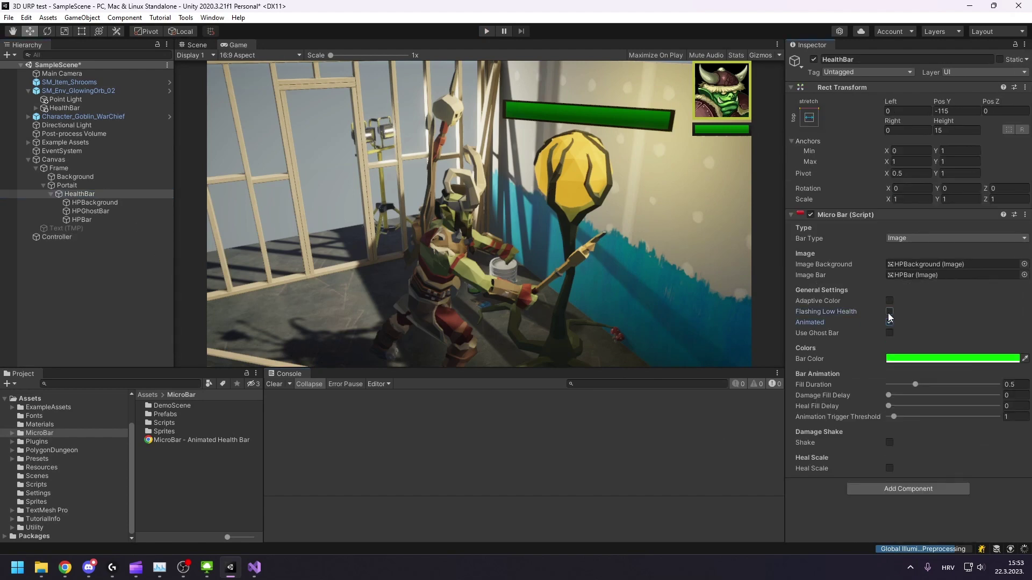
{"action": "left_click", "coordinate": [890, 332]}
{"action": "left_click", "coordinate": [890, 354]}
{"action": "left_click", "coordinate": [948, 402]}
{"action": "left_click", "coordinate": [994, 357]}
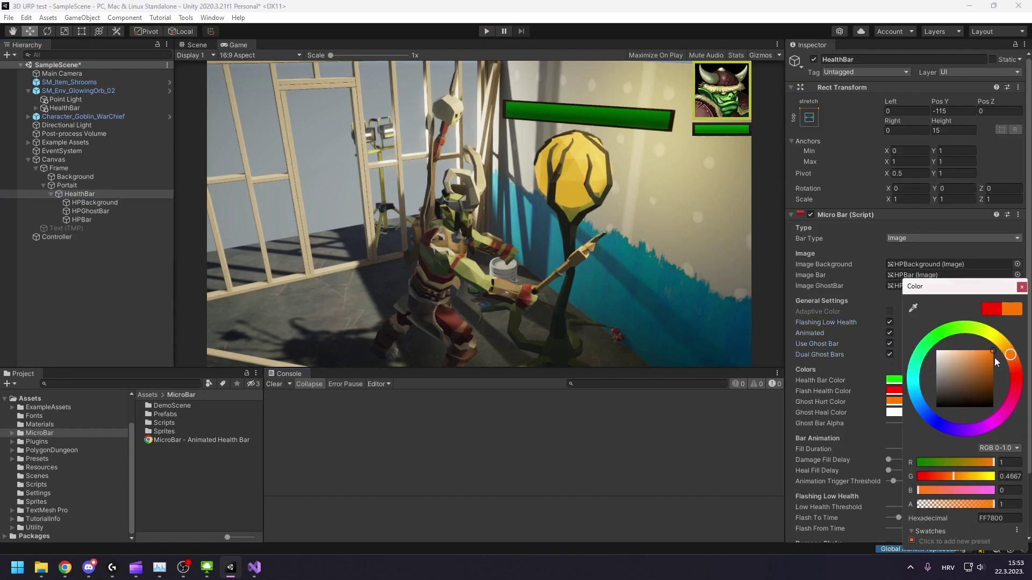
{"action": "left_click", "coordinate": [919, 413]}
{"action": "scroll", "coordinate": [920, 412], "scroll_direction": "down", "scroll_amount": 3}
- Test-run the bar, then set the damage shake duration to 0.15 and test again
{"action": "key", "text": "ctrl+p"}
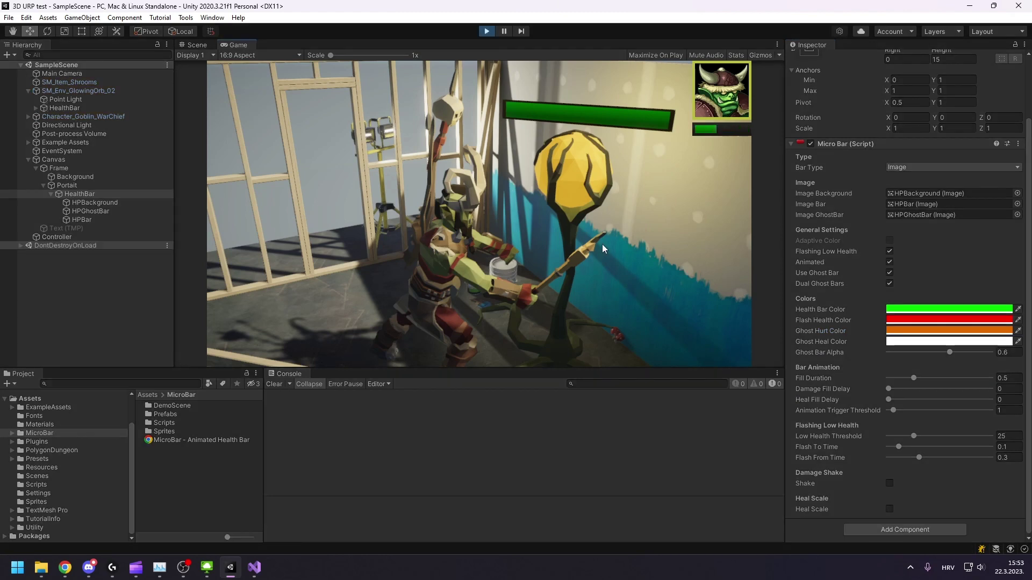
{"action": "key", "text": "ctrl+p"}
{"action": "left_click", "coordinate": [889, 483]}
{"action": "scroll", "coordinate": [894, 481], "scroll_direction": "down", "scroll_amount": 2}
{"action": "type", "text": "0"}
{"action": "left_click", "coordinate": [1013, 451]}
{"action": "type", "text": "0.1"}
{"action": "left_click", "coordinate": [1000, 440]}
{"action": "type", "text": "0.1"}
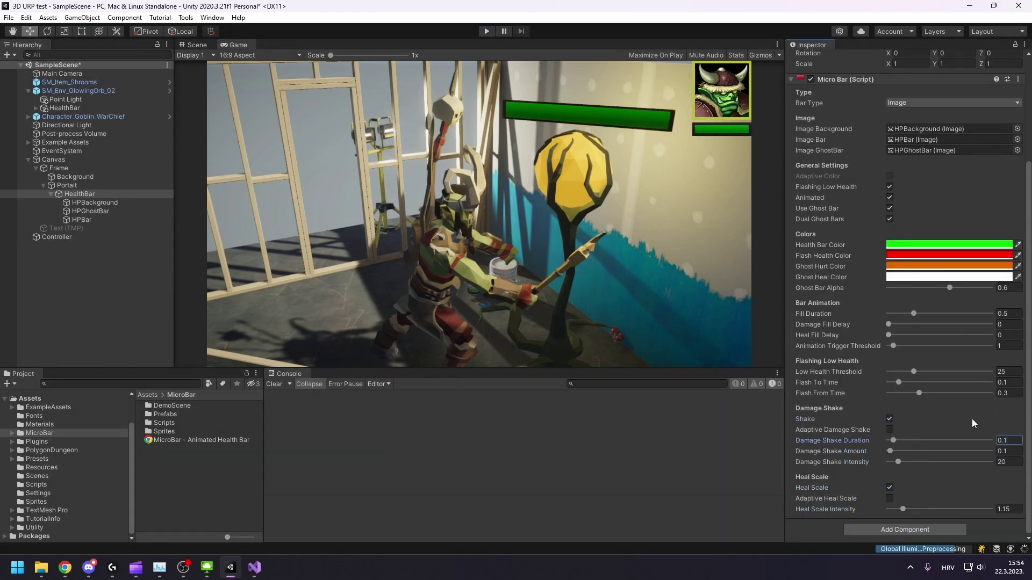
{"action": "key", "text": "Return"}
{"action": "key", "text": "ctrl+p"}
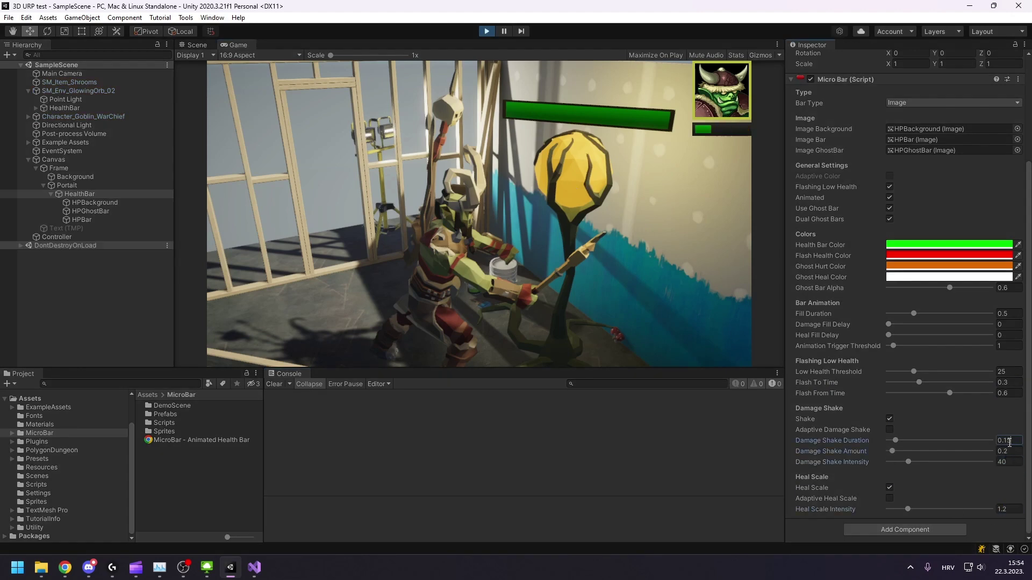
- Copy the tuned bar settings, paste them back after stopping, save the scene, and replay
{"action": "left_click", "coordinate": [1018, 79]}
{"action": "left_click", "coordinate": [968, 150]}
{"action": "key", "text": "ctrl+p"}
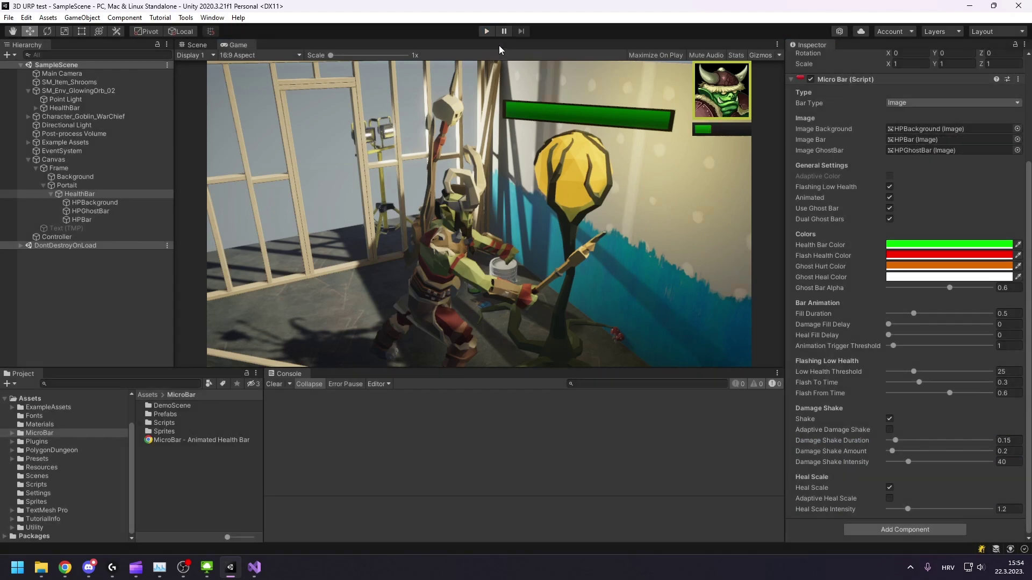
{"action": "left_click", "coordinate": [1018, 79]}
{"action": "left_click", "coordinate": [977, 168]}
{"action": "key", "text": "ctrl+s"}
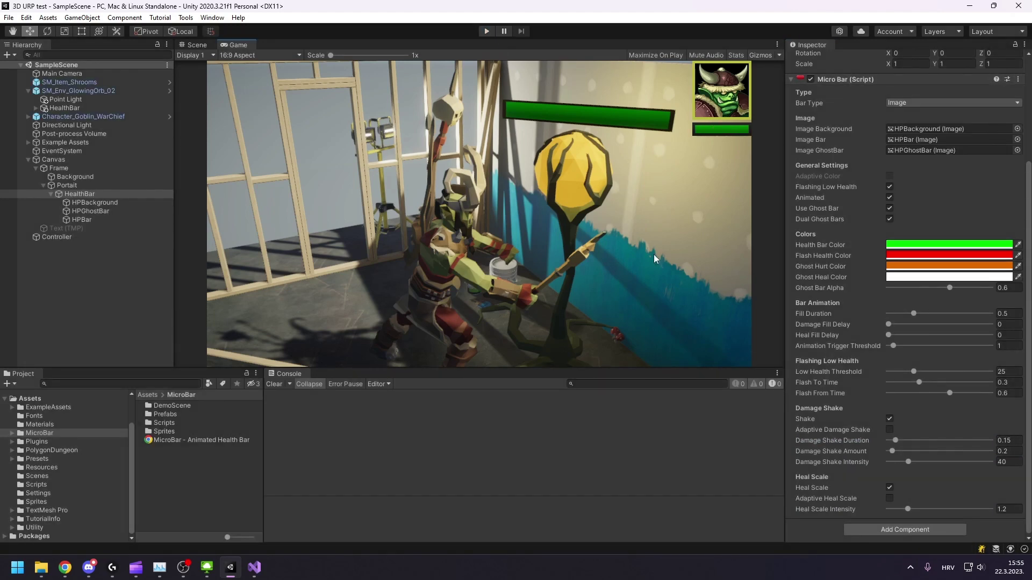
{"action": "left_click", "coordinate": [488, 31]}
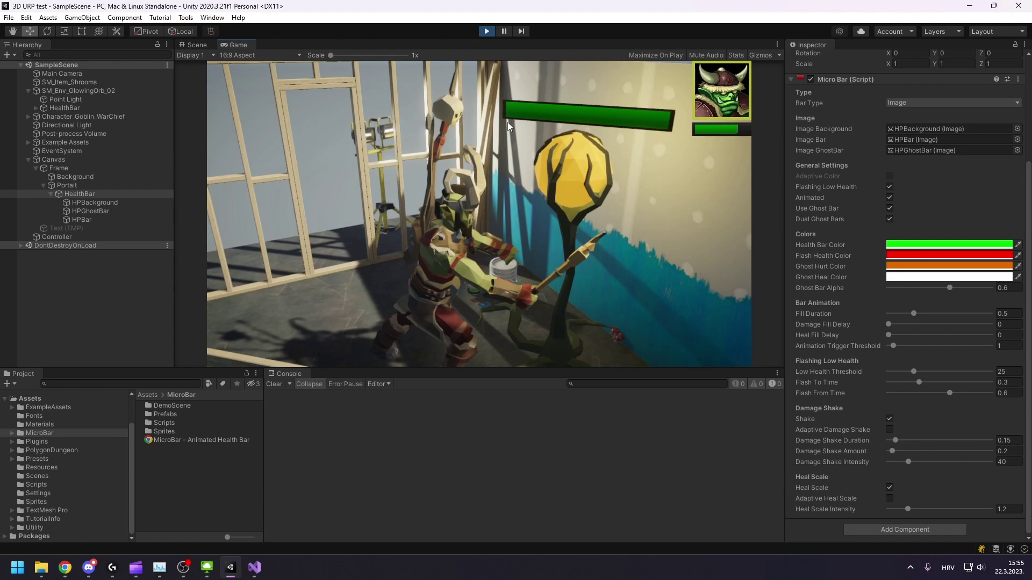
- Turn off Use Ghost Bar on the plant's health bar and test it
{"action": "left_click", "coordinate": [488, 32]}
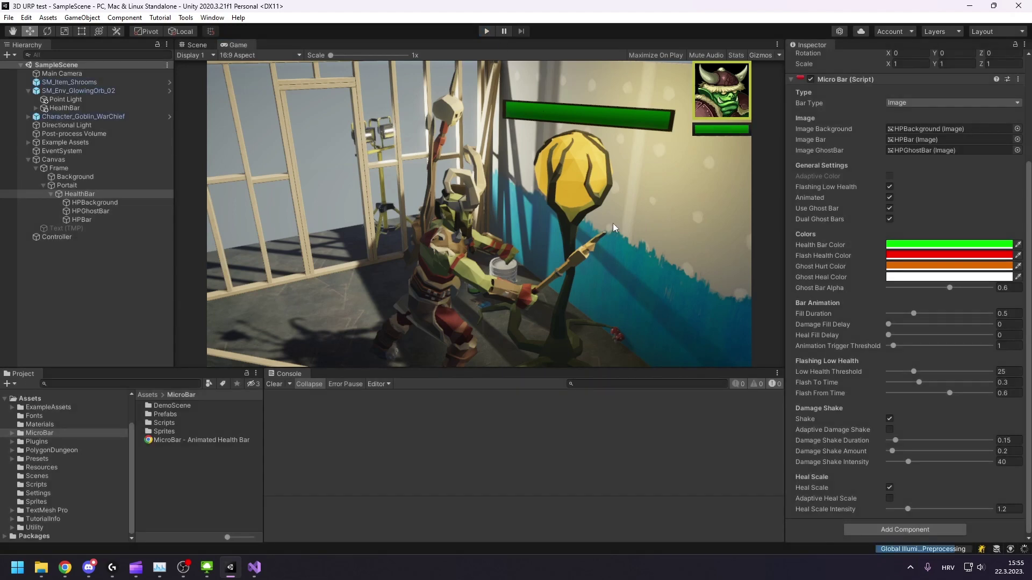
{"action": "left_click", "coordinate": [78, 110]}
{"action": "left_click", "coordinate": [889, 244]}
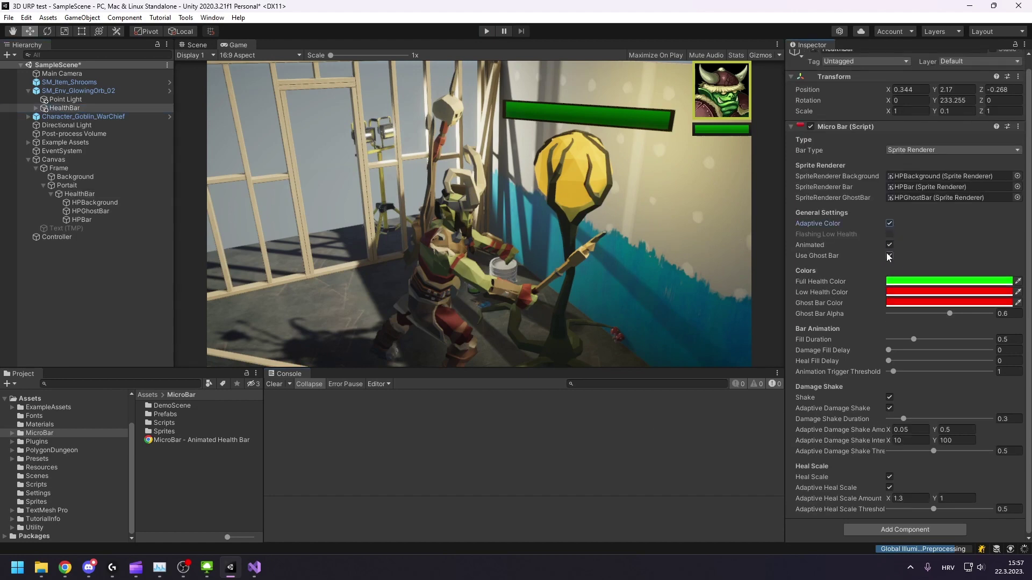
{"action": "left_click", "coordinate": [487, 32]}
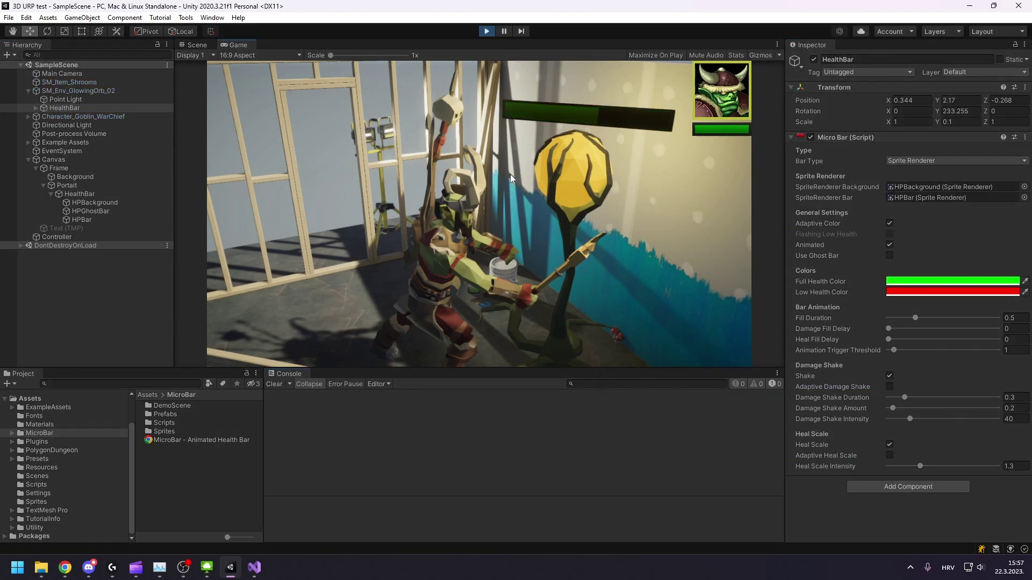
{"action": "left_click", "coordinate": [487, 32]}
- Check the bar background's colour, reselect the plant health bar, and start a test run
{"action": "left_click", "coordinate": [35, 108]}
{"action": "left_click", "coordinate": [79, 117]}
{"action": "left_click", "coordinate": [1020, 161]}
{"action": "left_click", "coordinate": [65, 107]}
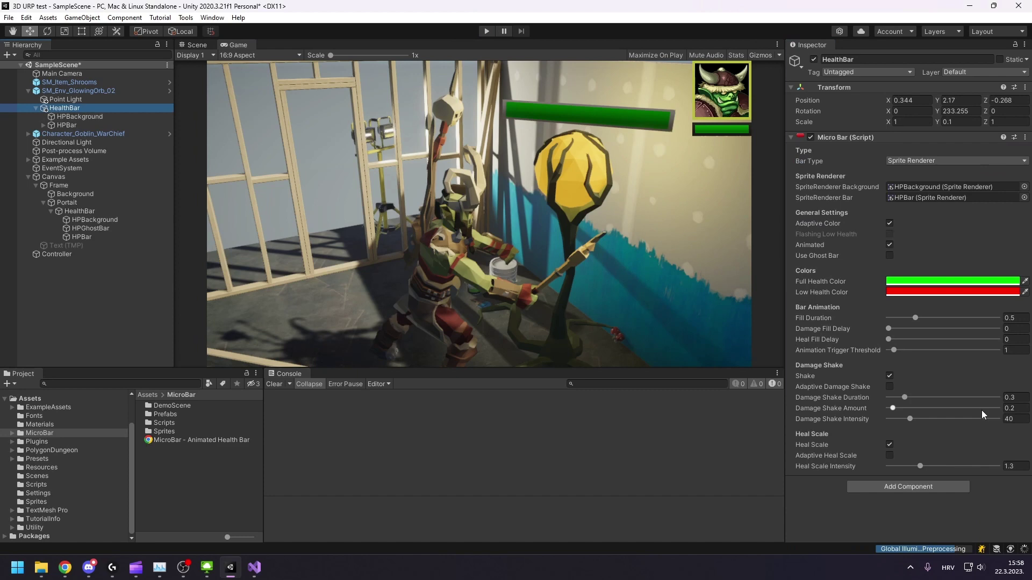
{"action": "key", "text": "ctrl+p"}
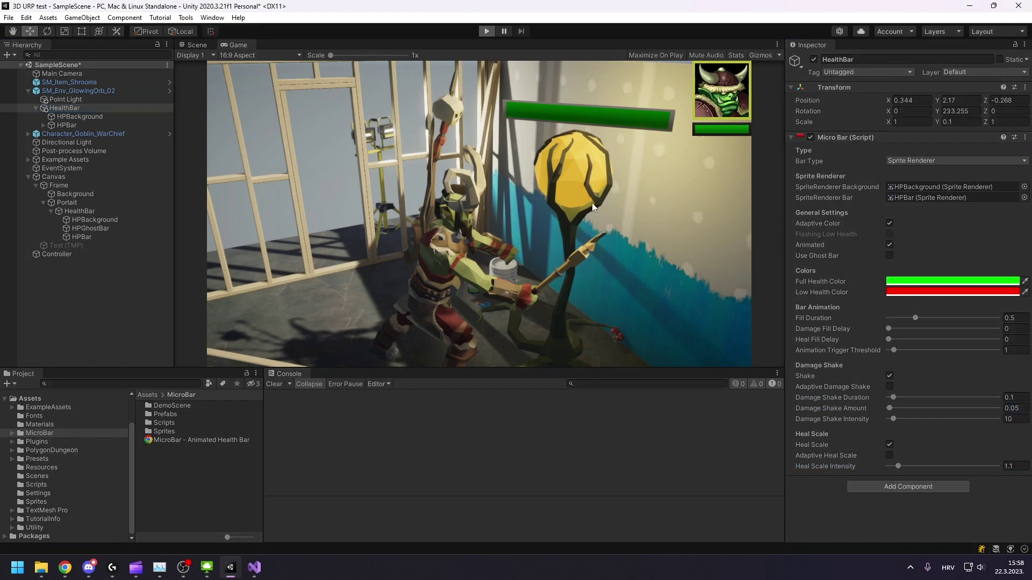
- Tune shake to 0.1 duration, 0.05 amount, 30 intensity while playing, then keep the values
{"action": "left_click", "coordinate": [1018, 410]}
{"action": "type", "text": "0.1"}
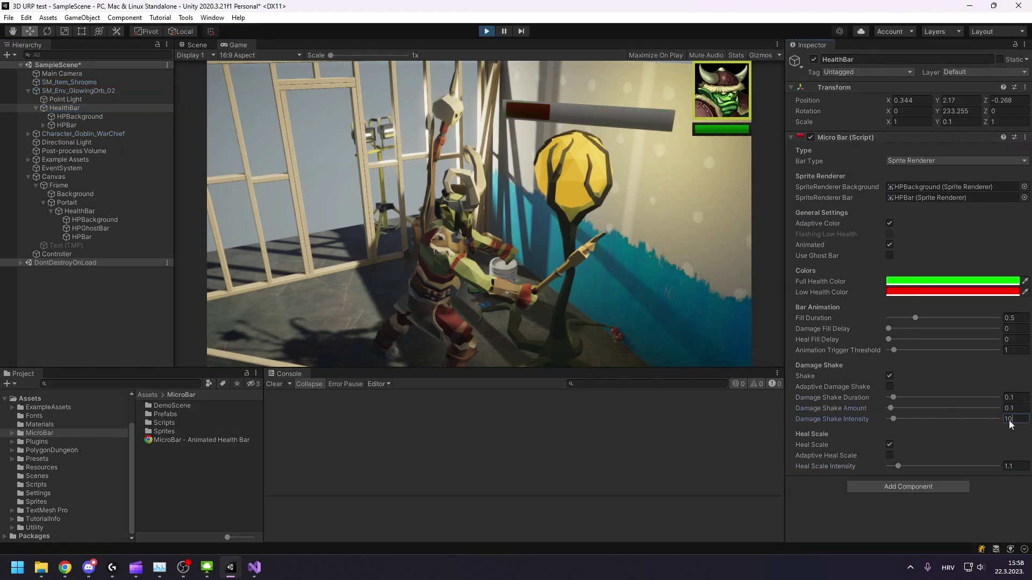
{"action": "left_click", "coordinate": [1009, 420]}
{"action": "type", "text": "20"}
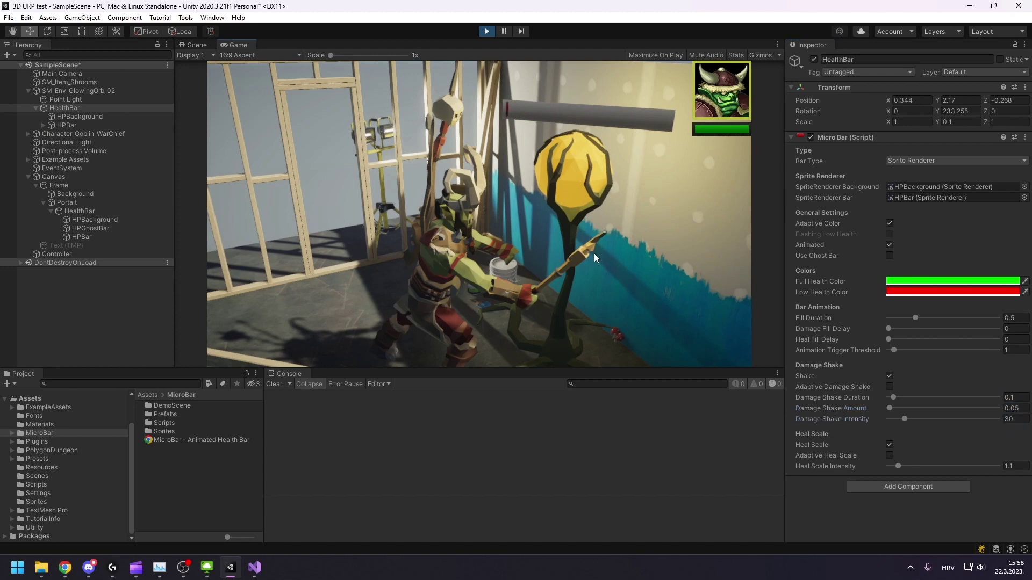
{"action": "right_click", "coordinate": [927, 137]}
{"action": "left_click", "coordinate": [979, 203]}
{"action": "key", "text": "ctrl+p"}
{"action": "right_click", "coordinate": [855, 139]}
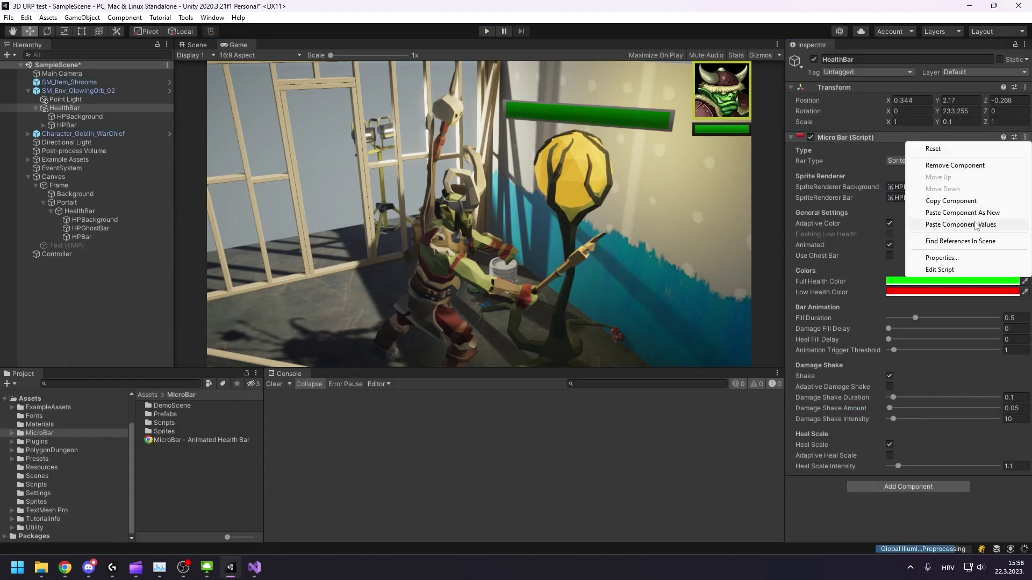
{"action": "left_click", "coordinate": [887, 233]}
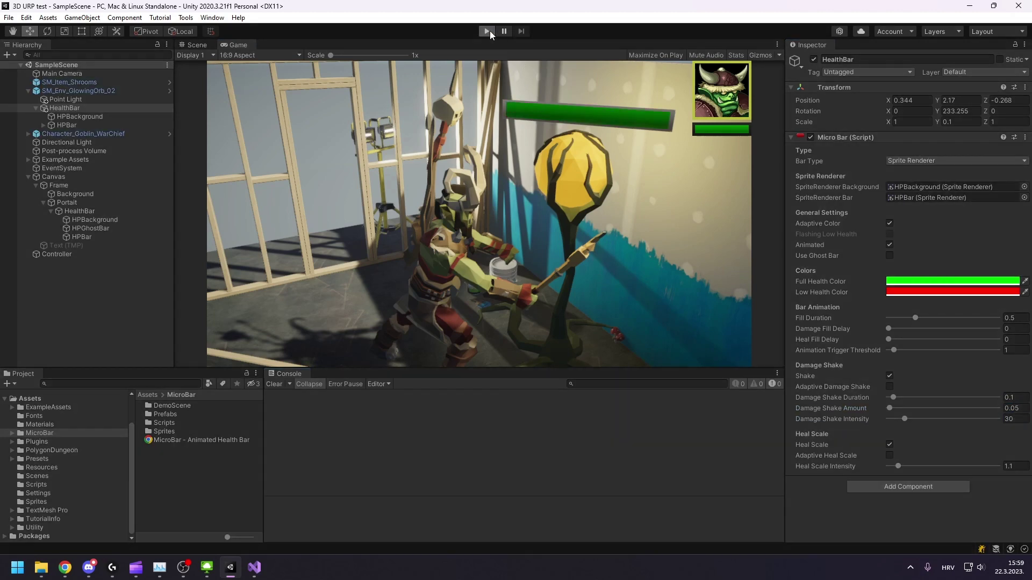
{"action": "left_click", "coordinate": [487, 31]}
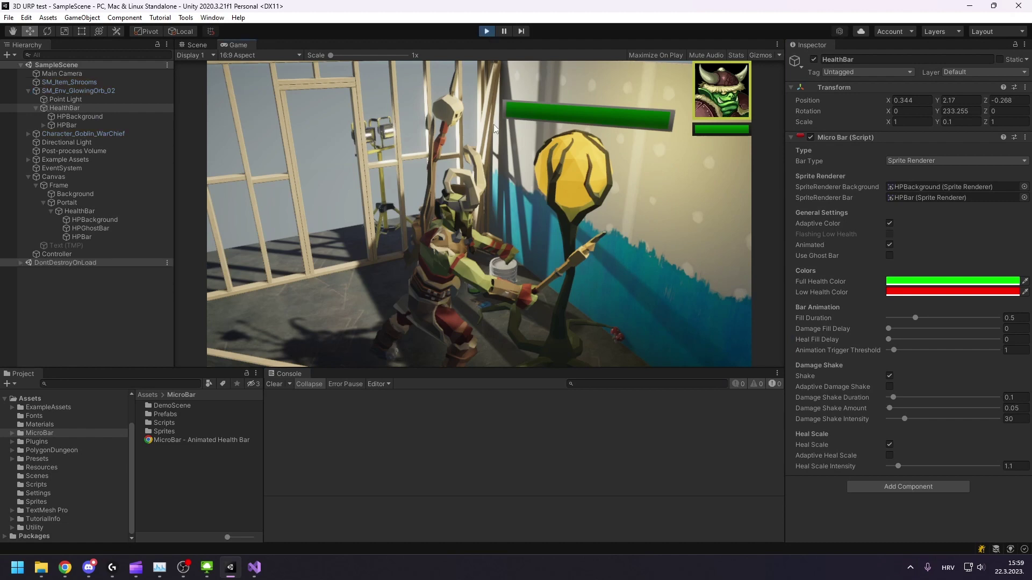